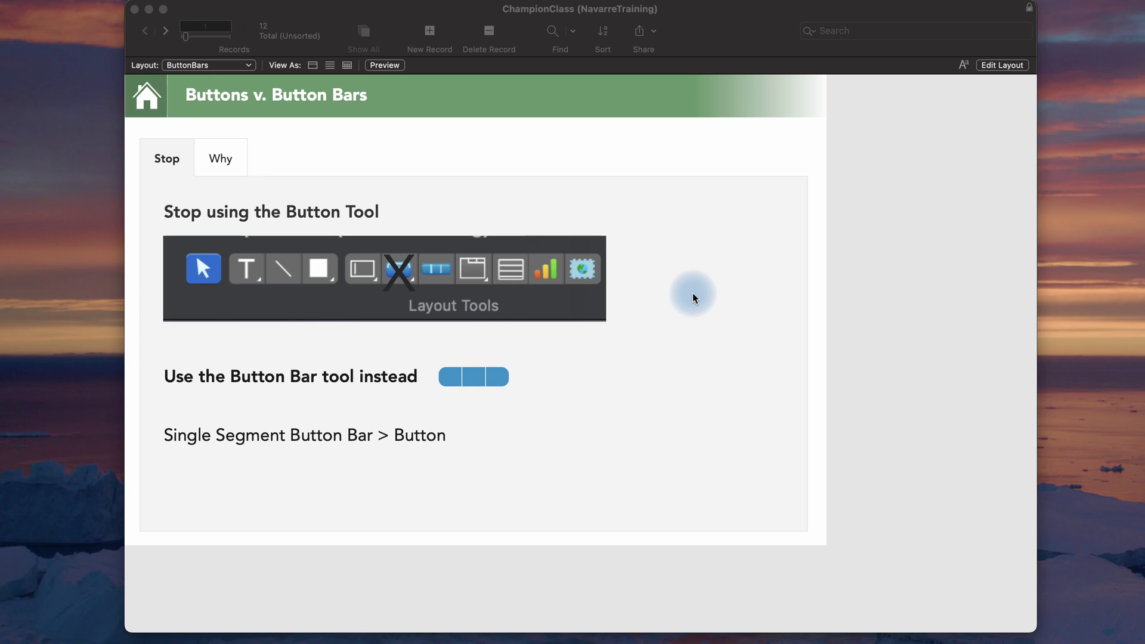
Step: In Layout mode, add a plain button labelled 'test' below the Button line and shrink it
left_click(693, 297)
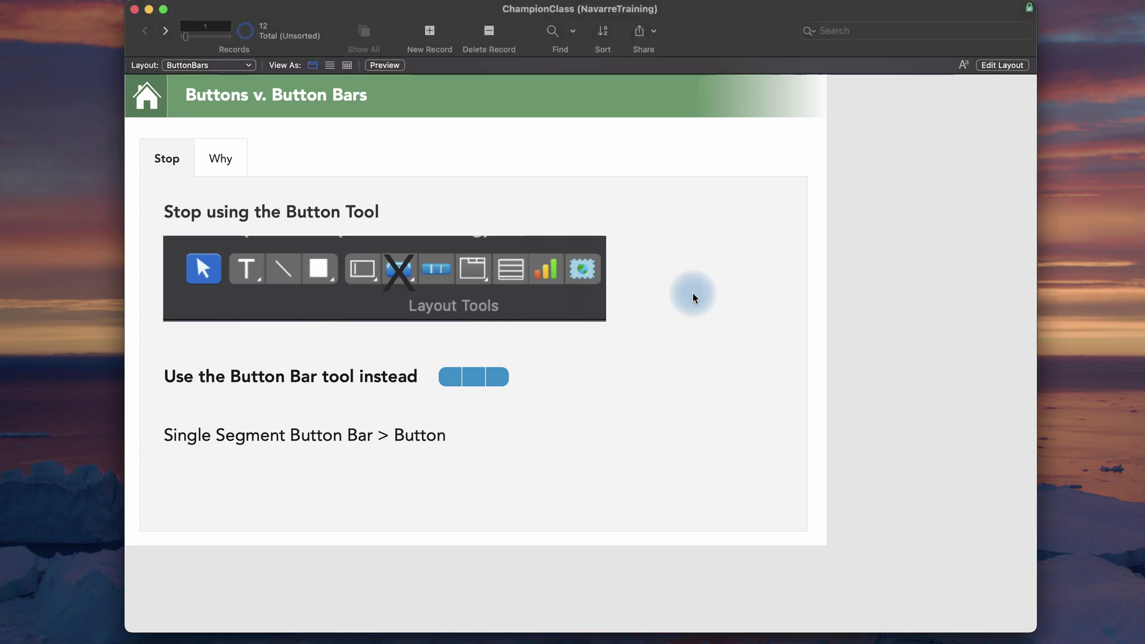
key("super+l")
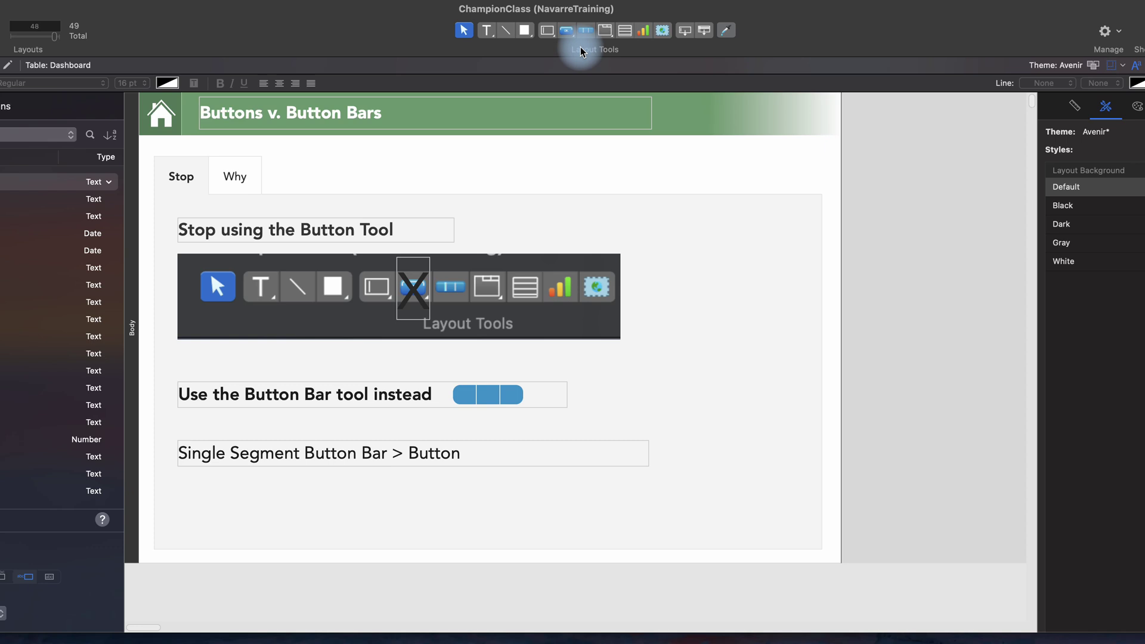
left_click(566, 31)
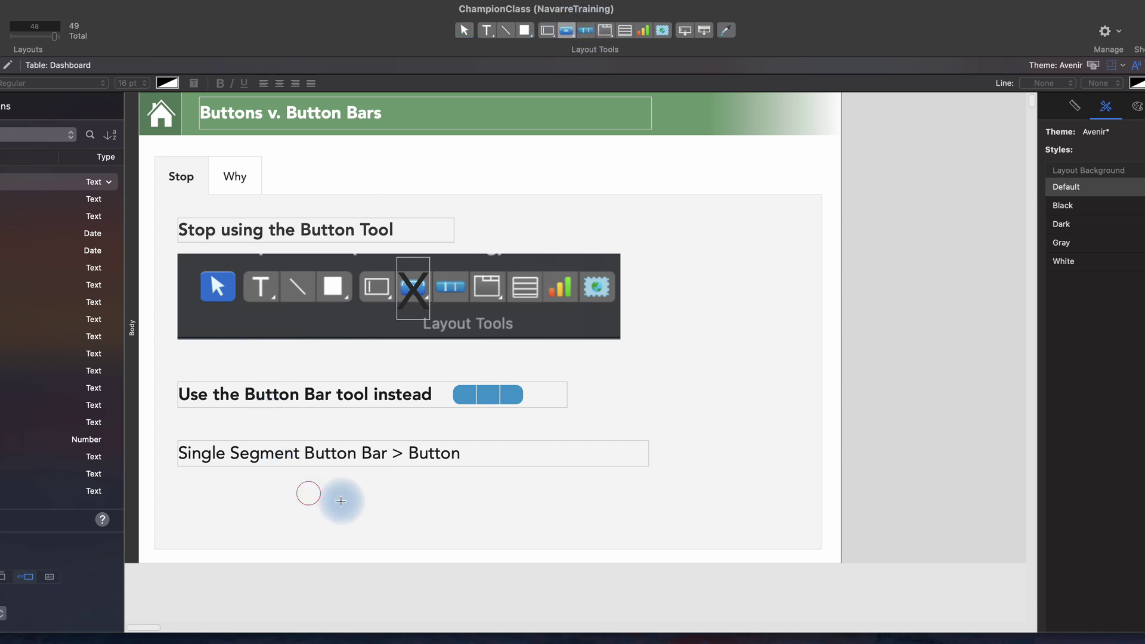
left_click(434, 517)
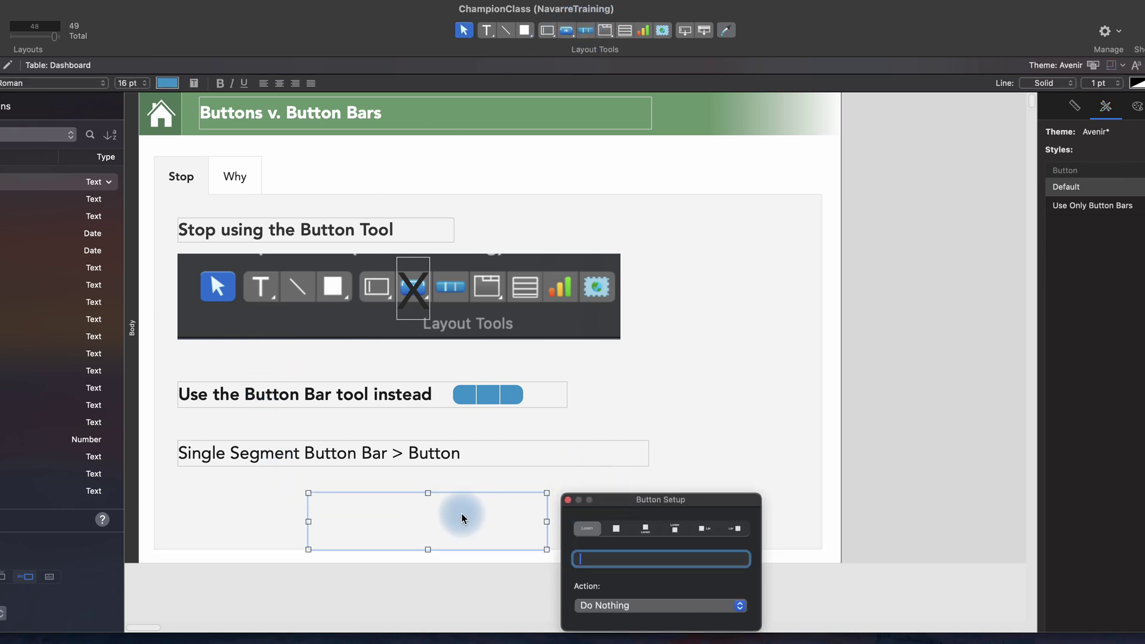
type("test")
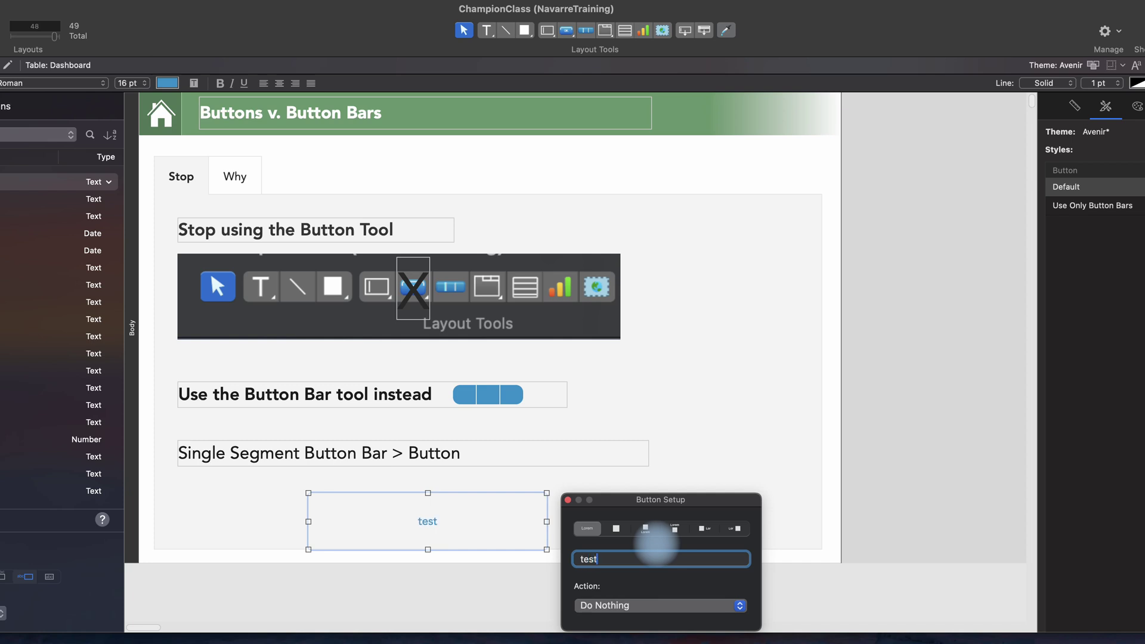
key("super+a")
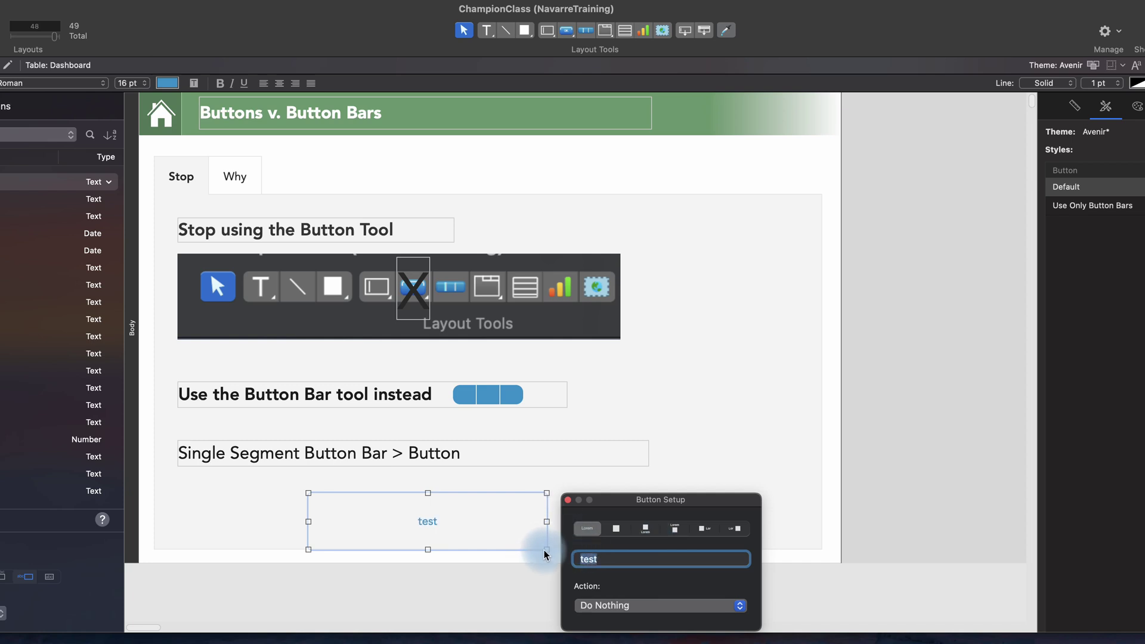
left_click_drag(546, 549, 418, 528)
left_click_drag(614, 516, 672, 499)
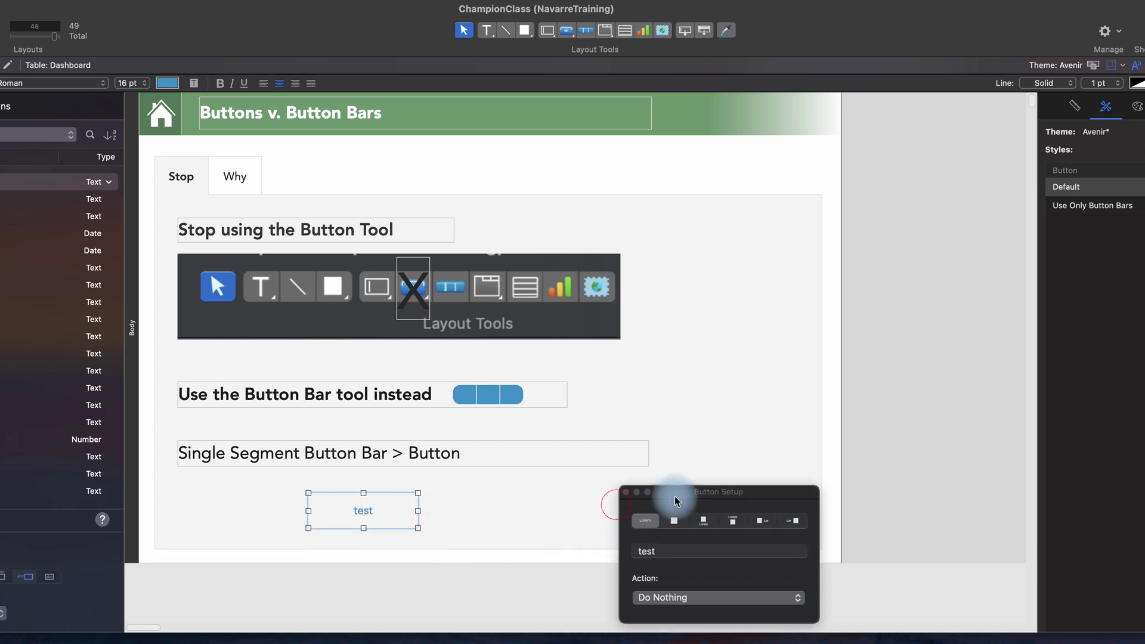
left_click(587, 31)
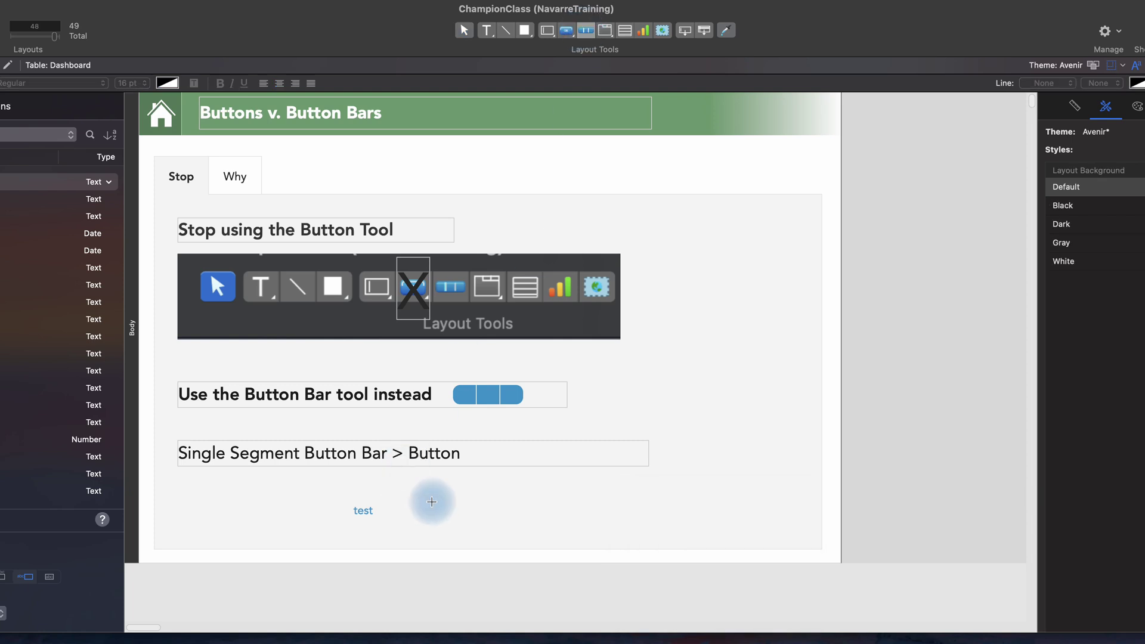
Step: Draw a one-segment button bar labelled 'test' beside the test button, keeping its type as Button
left_click_drag(465, 491, 691, 522)
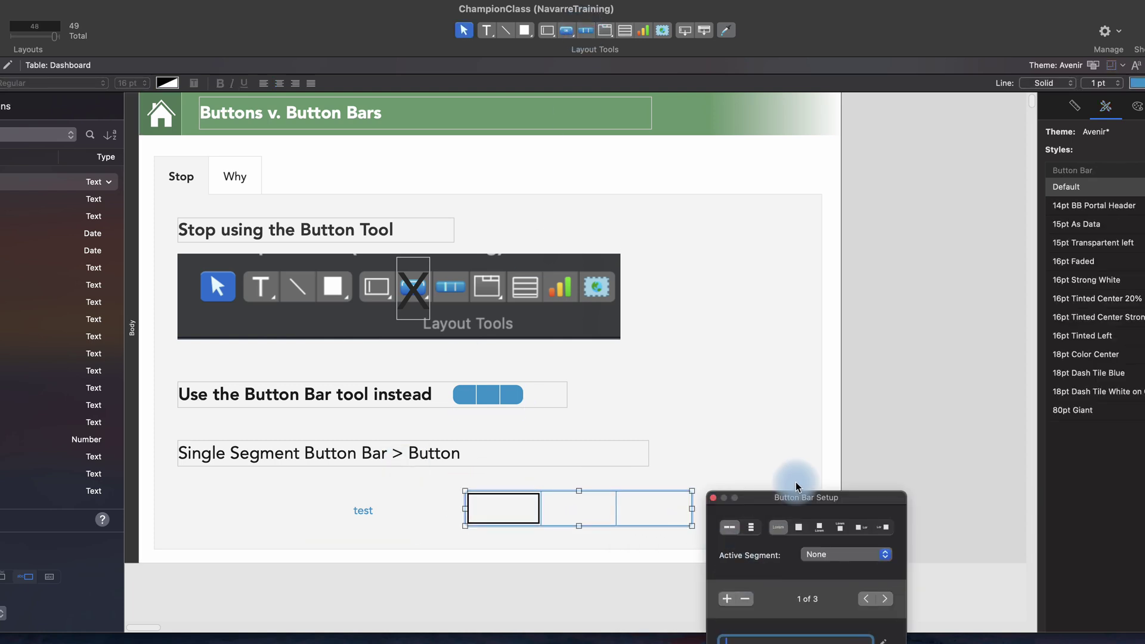
left_click_drag(797, 496, 714, 350)
left_click(668, 453)
left_click(667, 452)
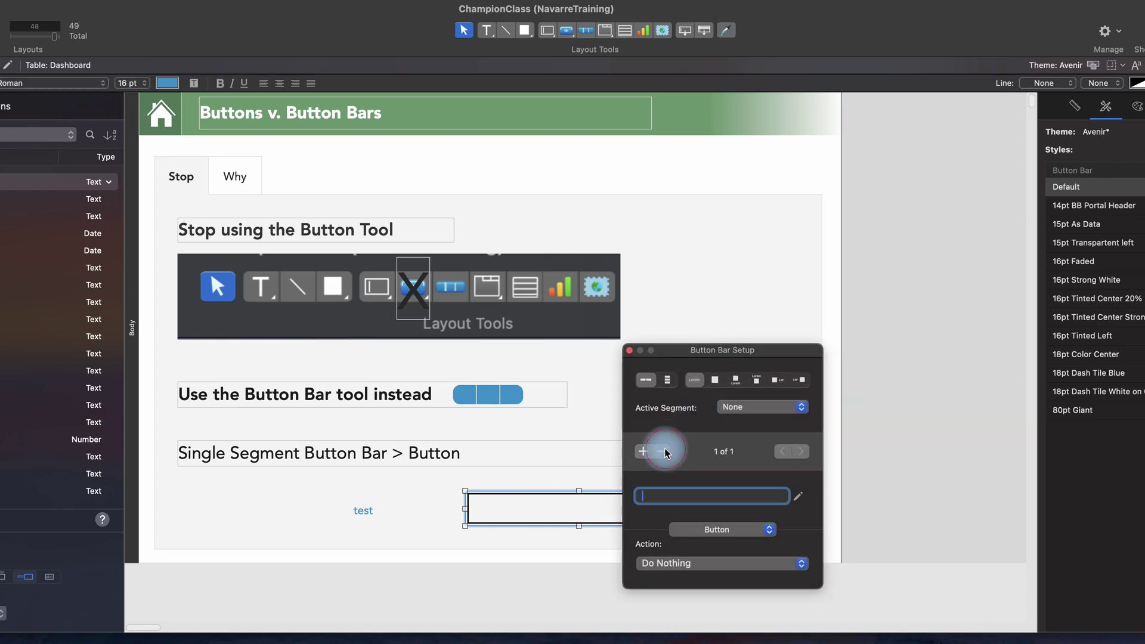
type("\"test\"")
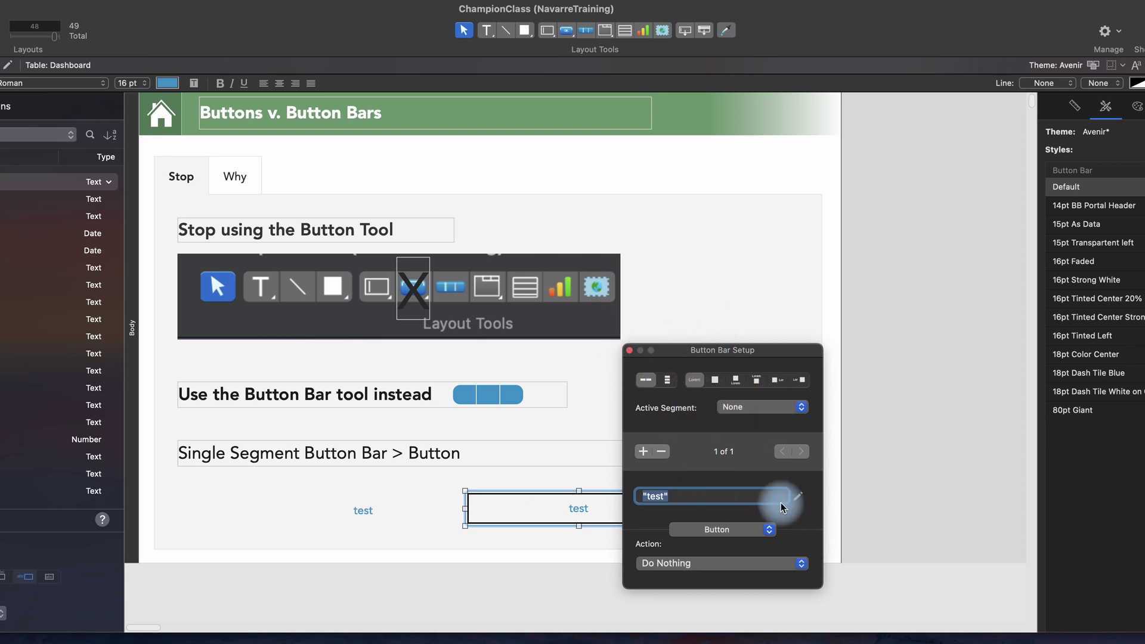
left_click(733, 530)
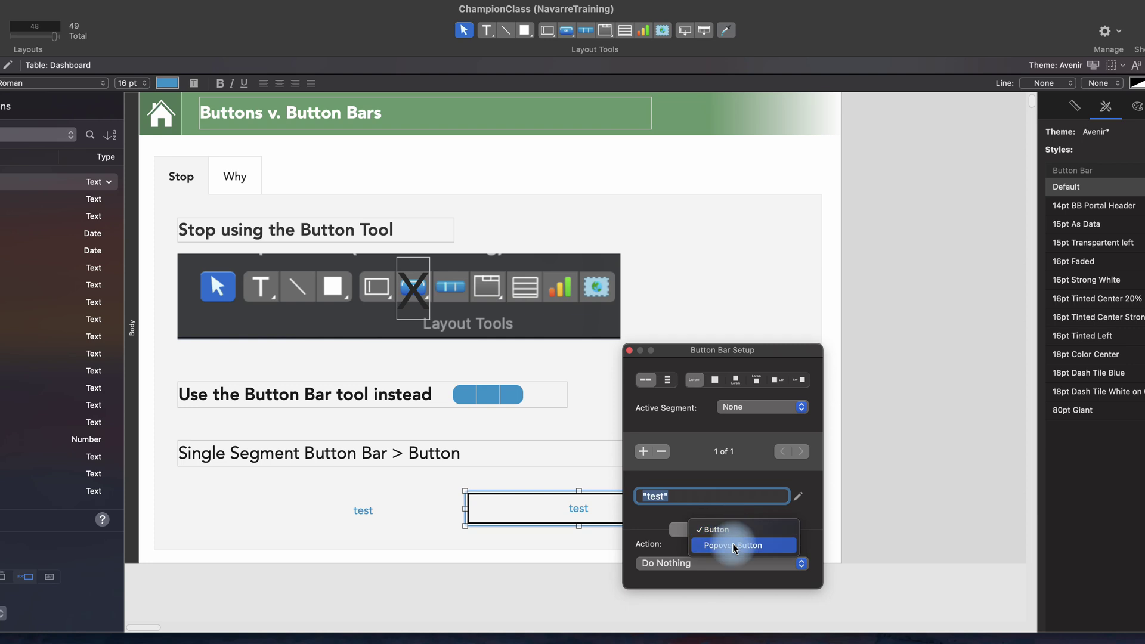
left_click(734, 545)
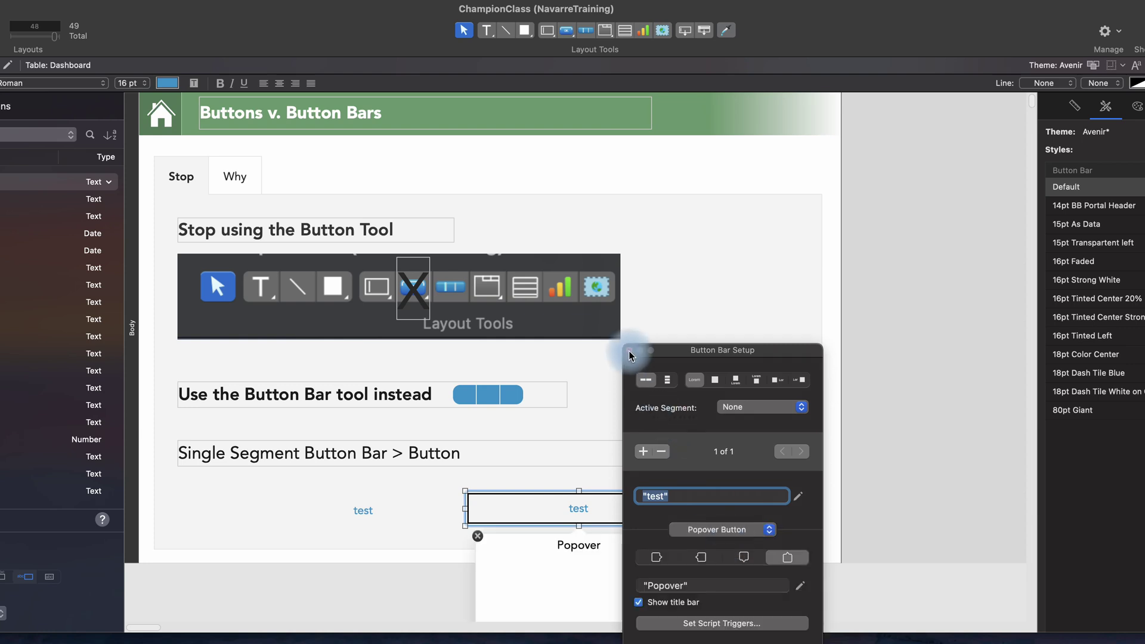
left_click(740, 529)
left_click(736, 522)
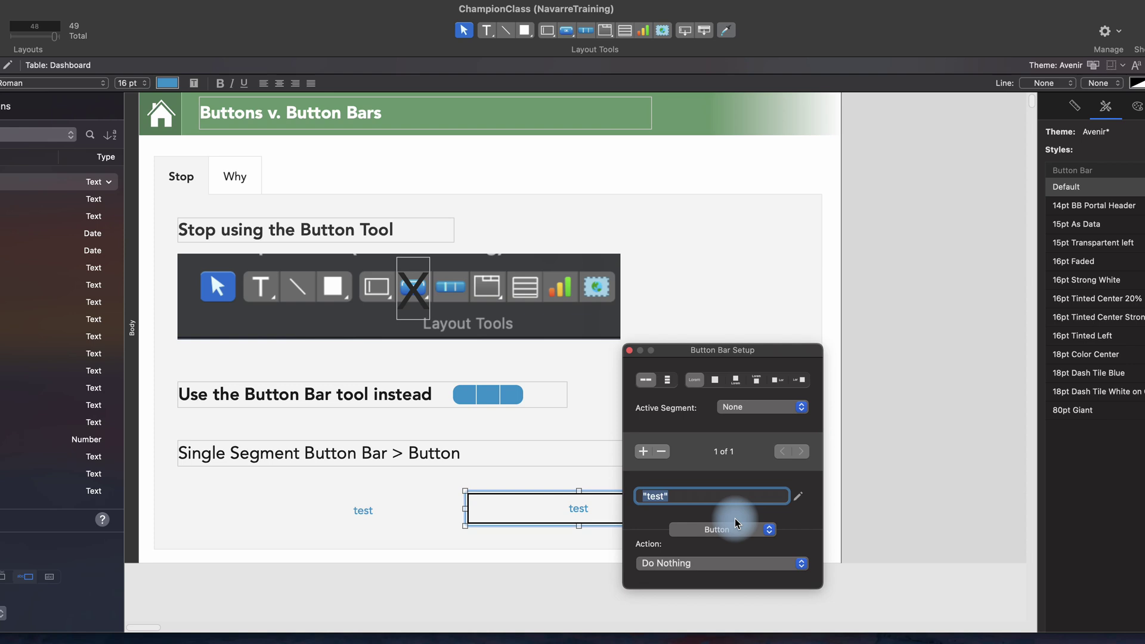
left_click(630, 351)
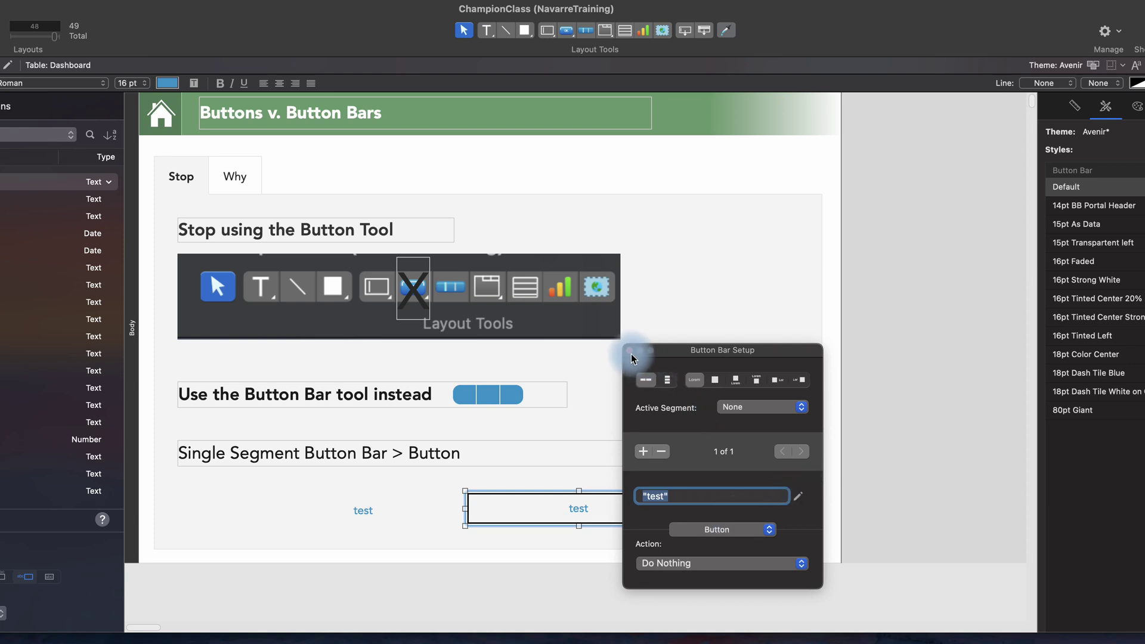
Step: Return to Browse mode and open the Why tab's Reason 1 panel
left_click(229, 175)
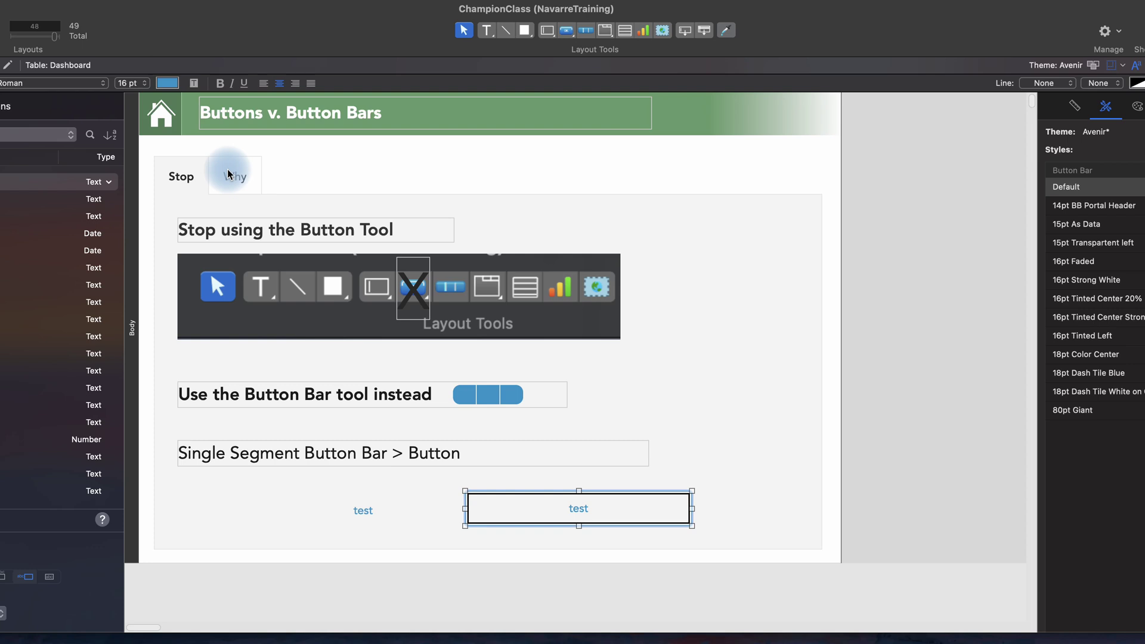
key("super+b")
left_click(234, 171)
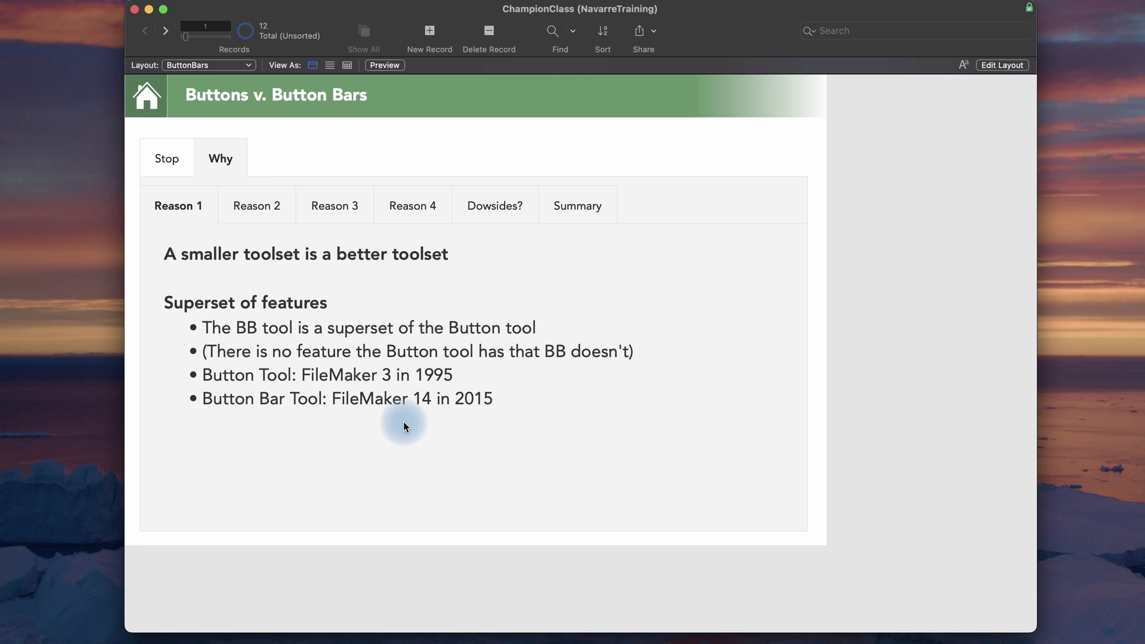
Step: View the Reason 2 'Layout Calculation Widget' panel, then switch back to Layout mode
left_click(228, 202)
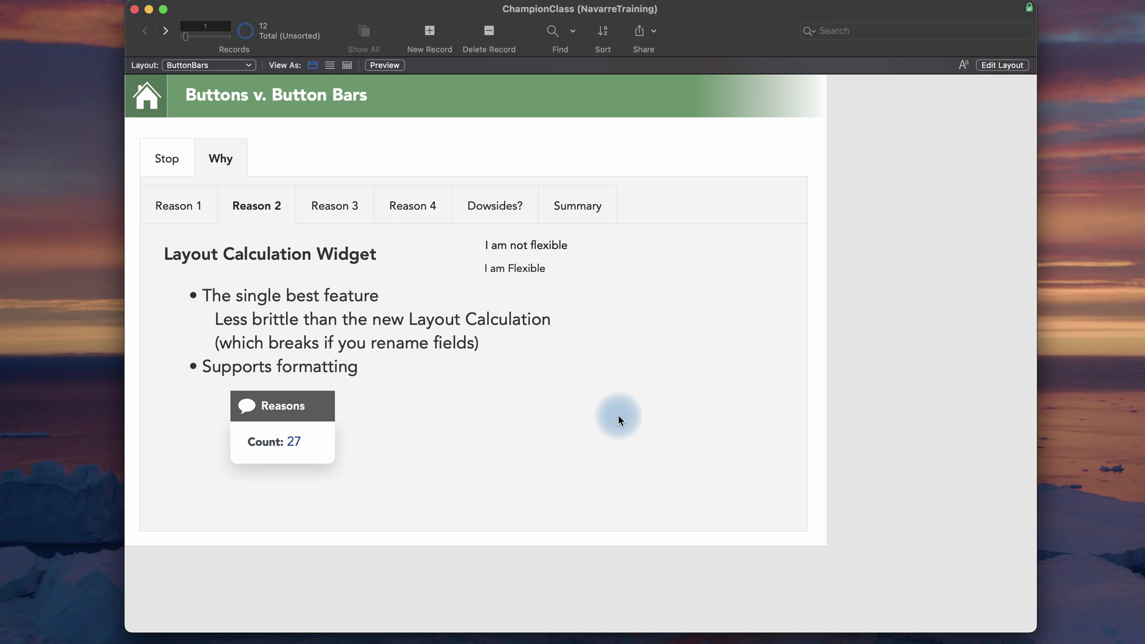
key("super+l")
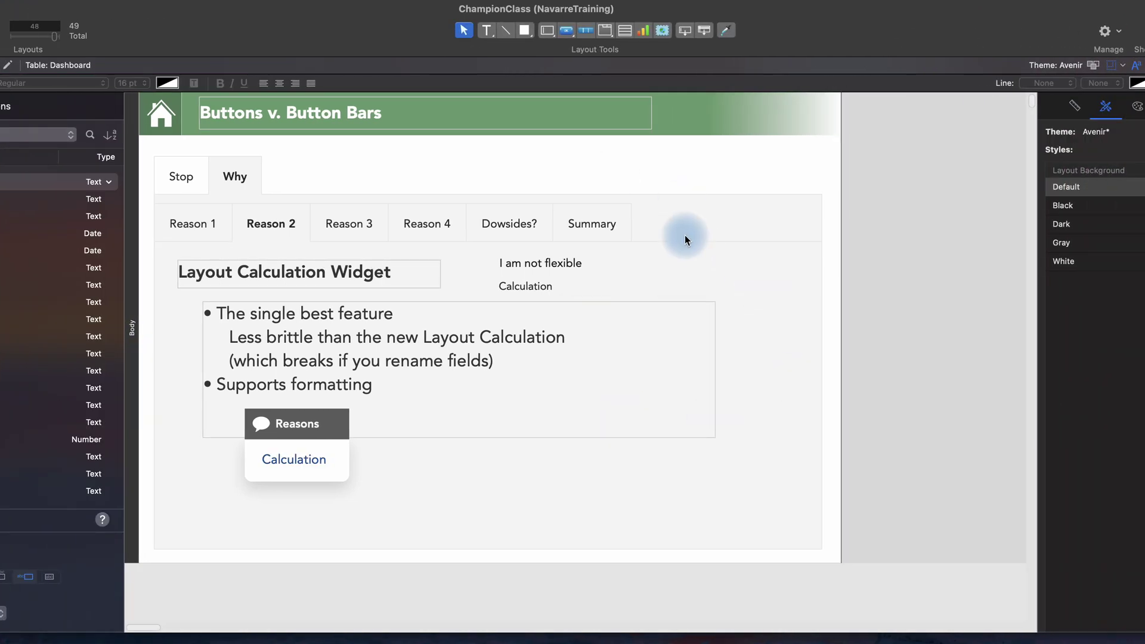
double_click(581, 266)
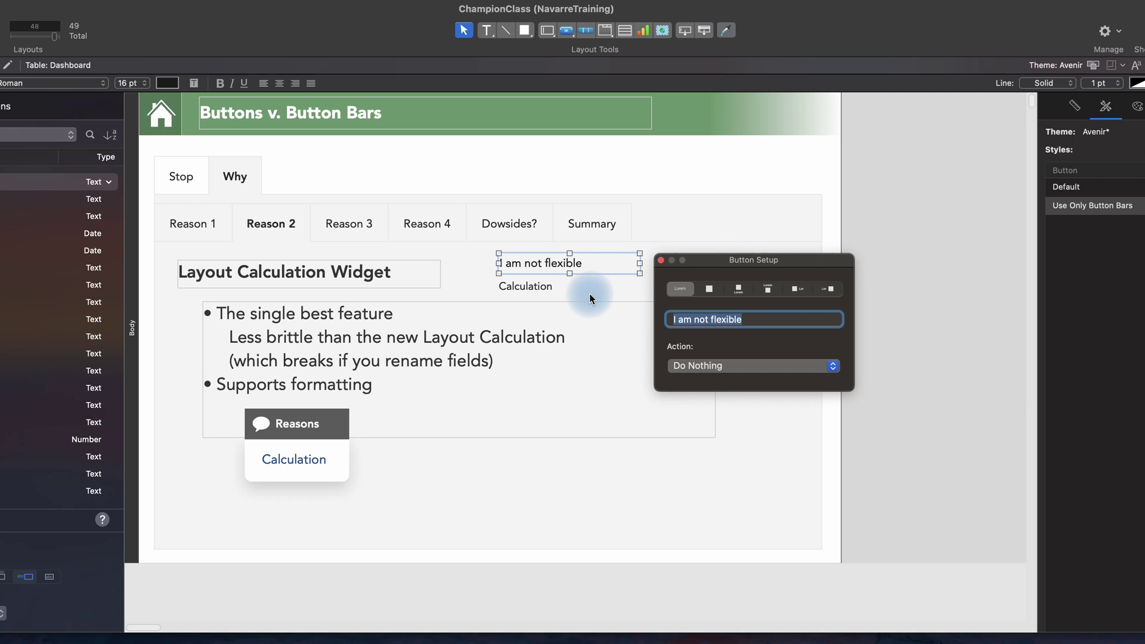
left_click(559, 286)
double_click(557, 283)
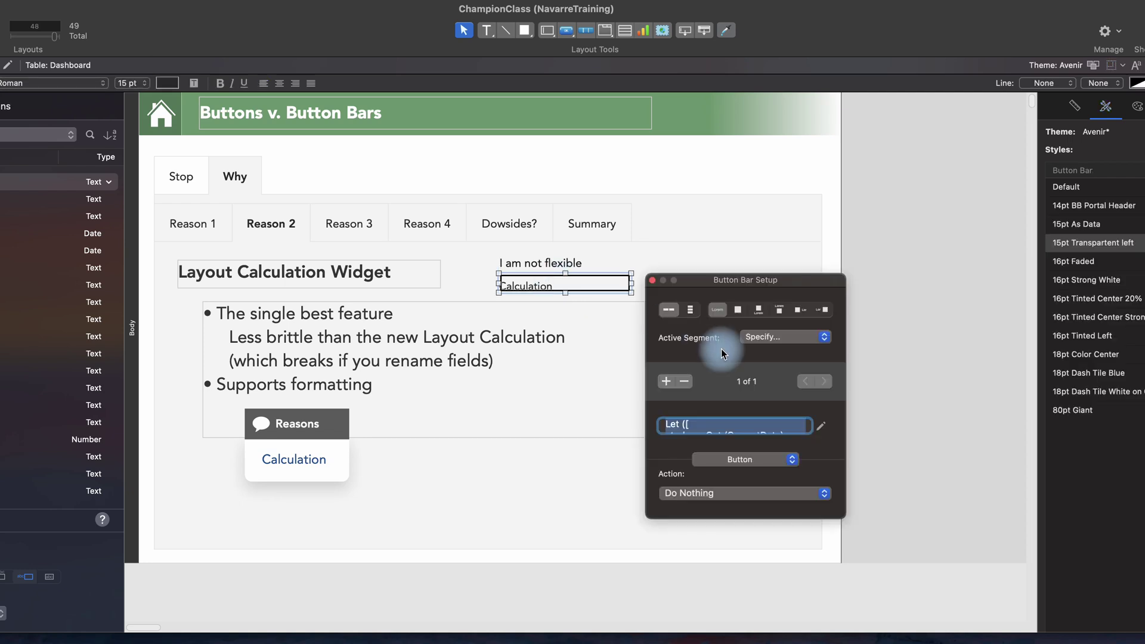
left_click(821, 425)
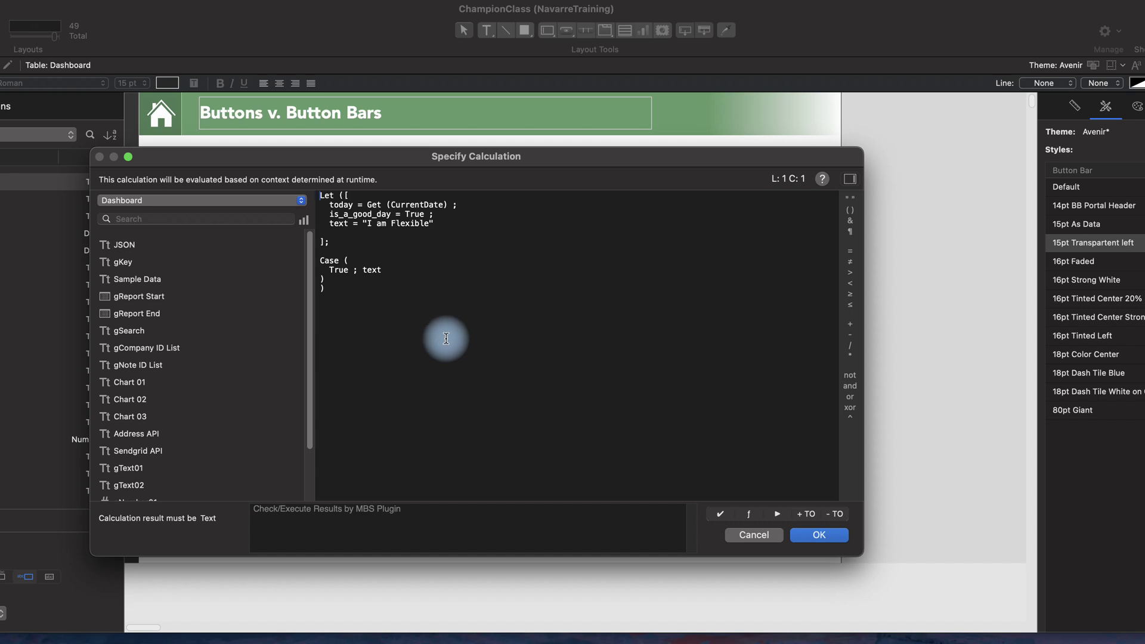
key("Return")
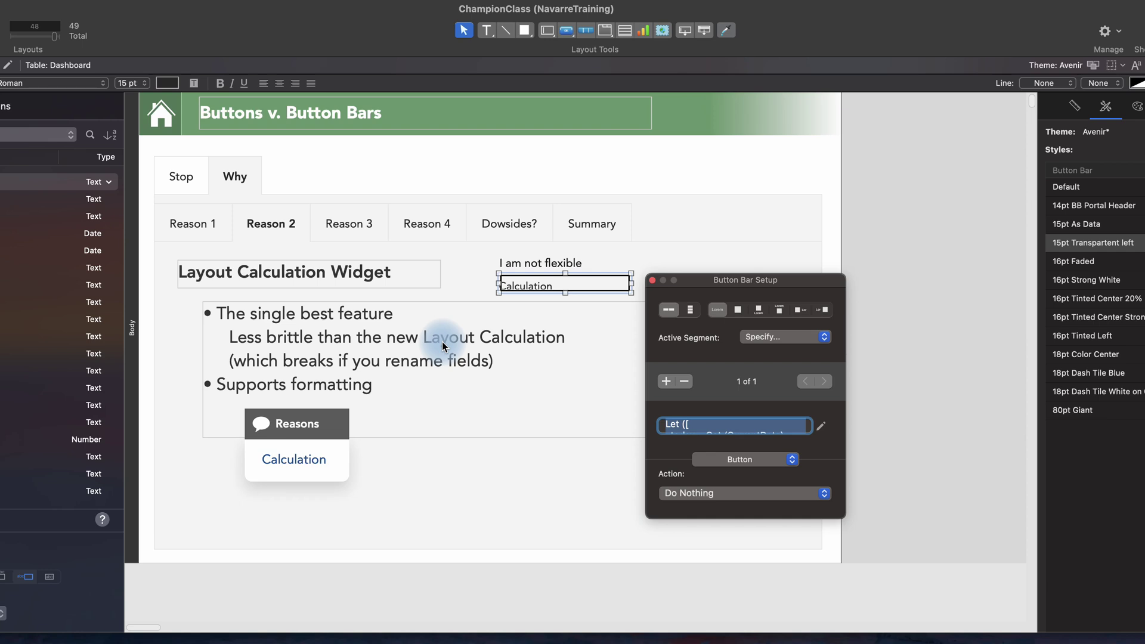
left_click(307, 414)
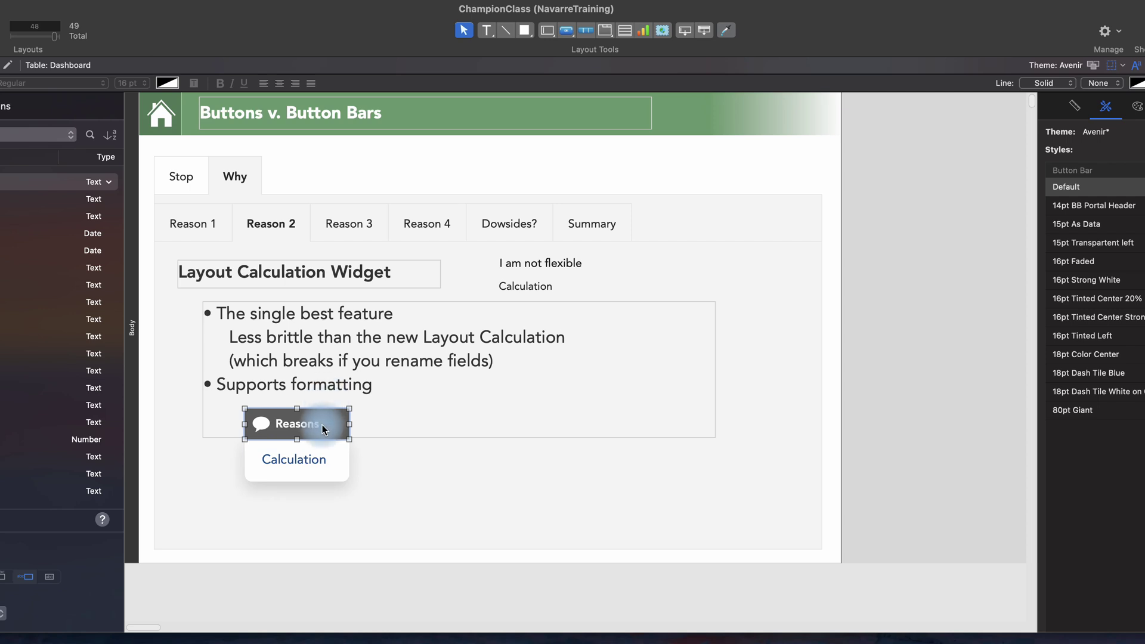
Step: Inspect the Calculation button bar's bold 16-pt 'Count: ' label calculation, then bring up the Insert menu
left_click(305, 460)
double_click(306, 460)
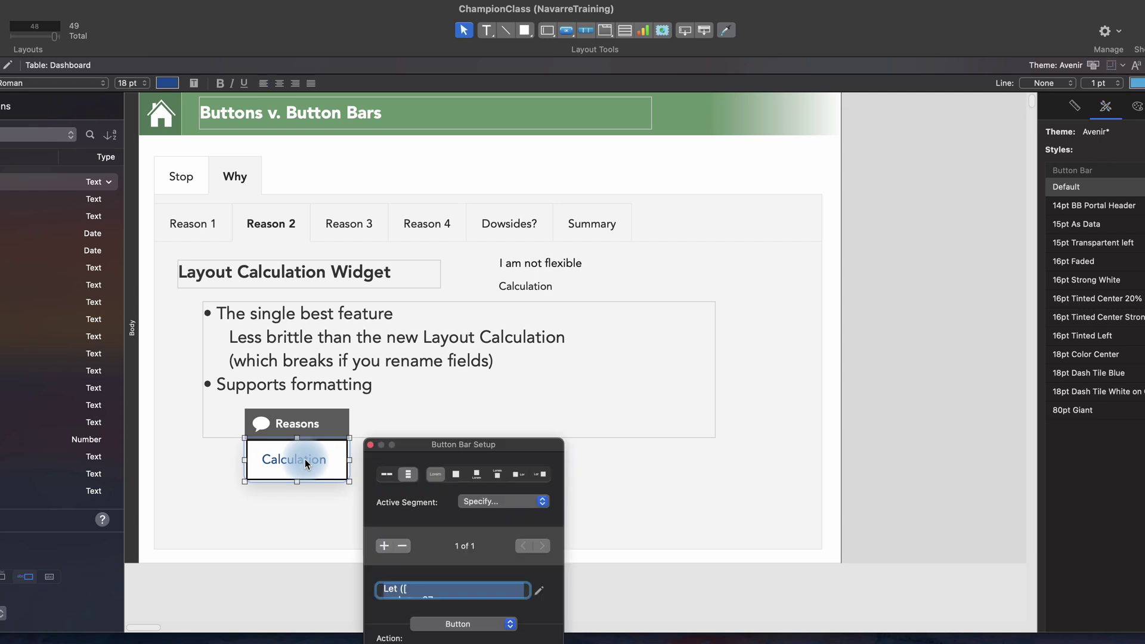
left_click(540, 592)
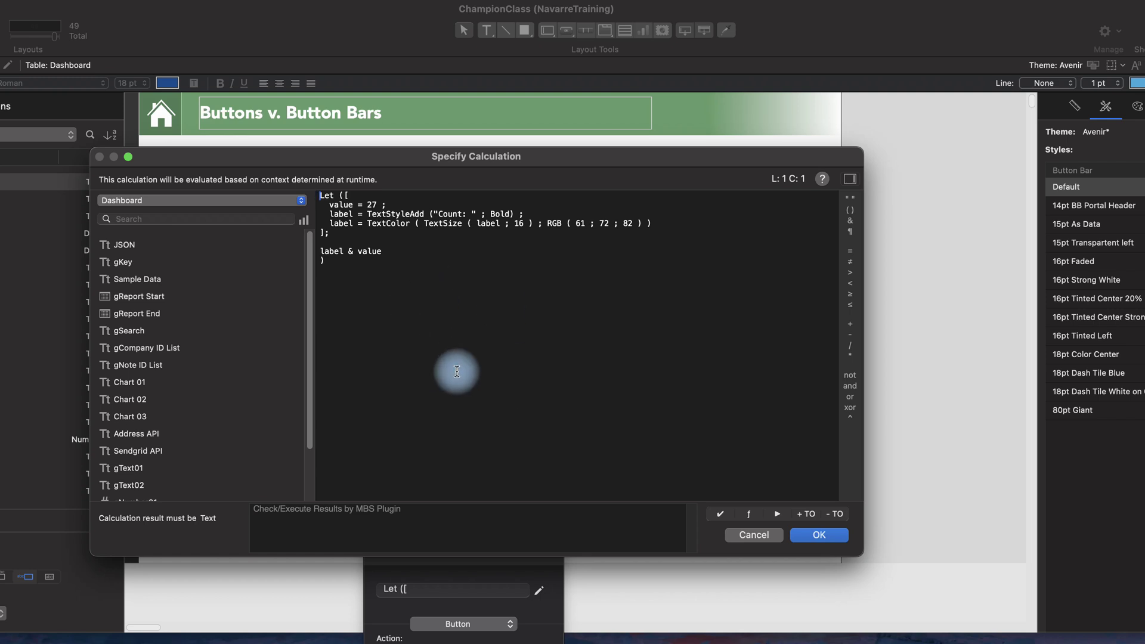
key("Escape")
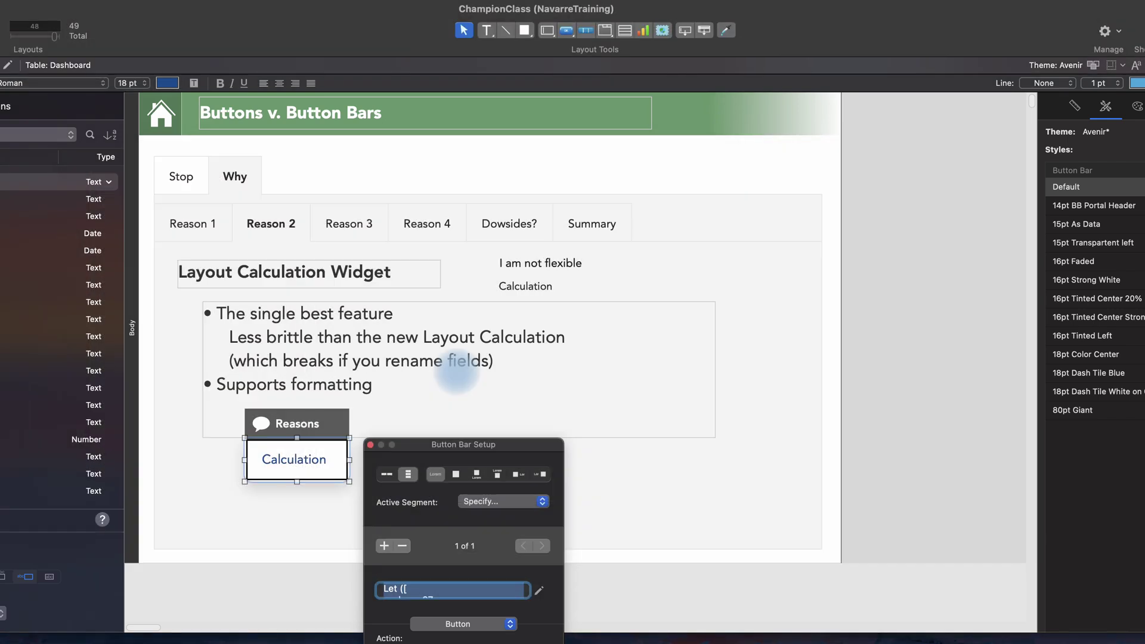
left_click(370, 445)
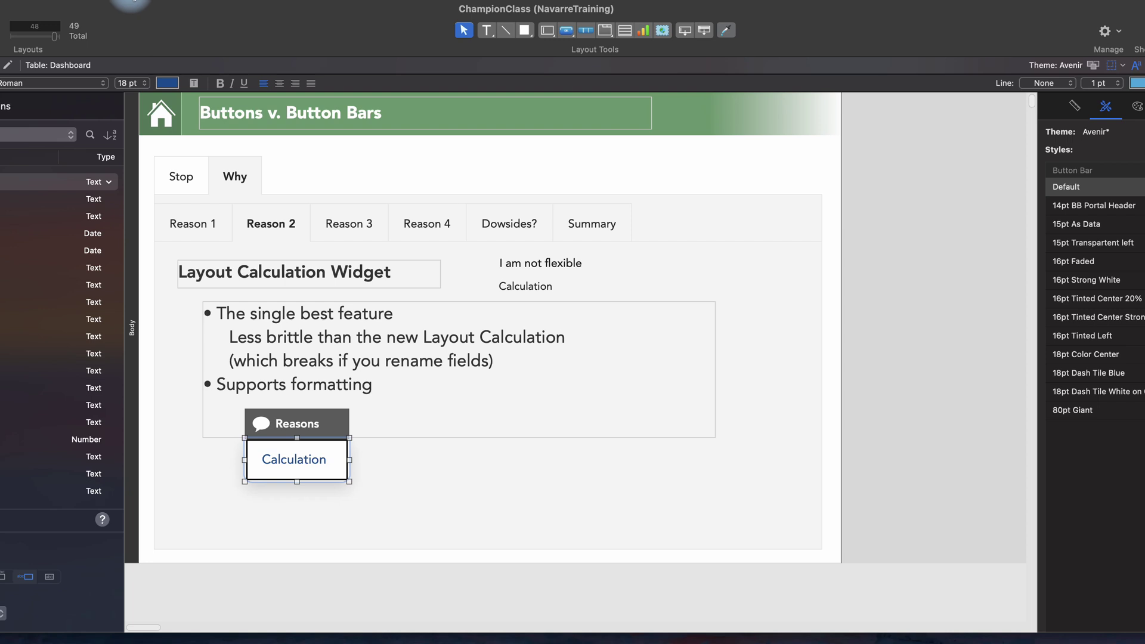
left_click(128, 1)
mouse_move(65, 3)
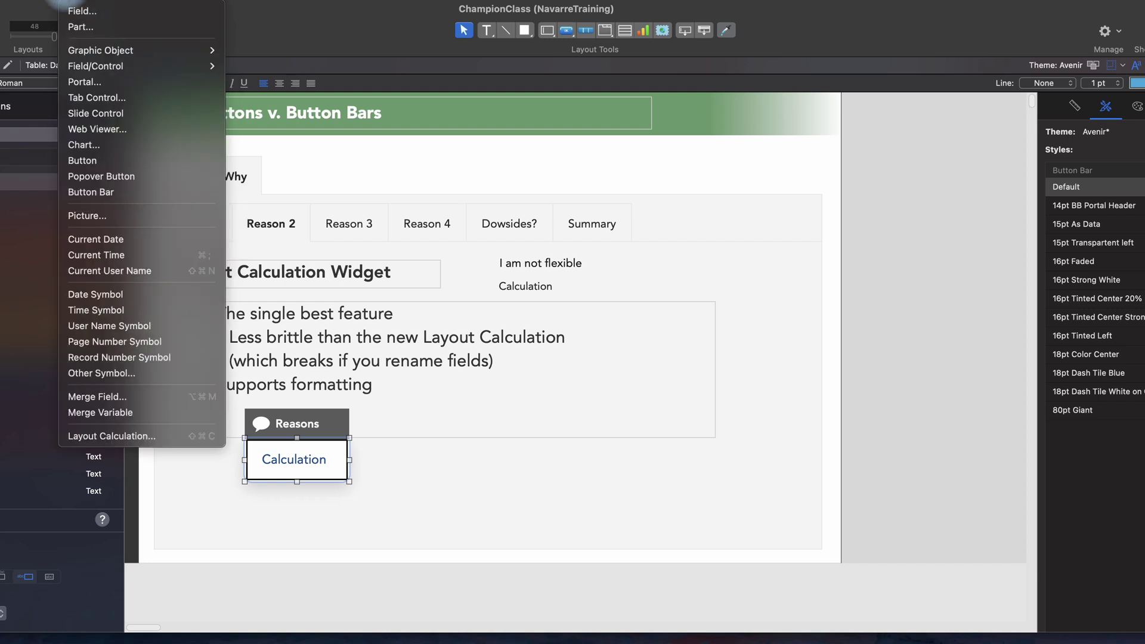
Step: Insert a layout calculation of 123456.45, replacing the rejected 'test' entry
left_click(110, 441)
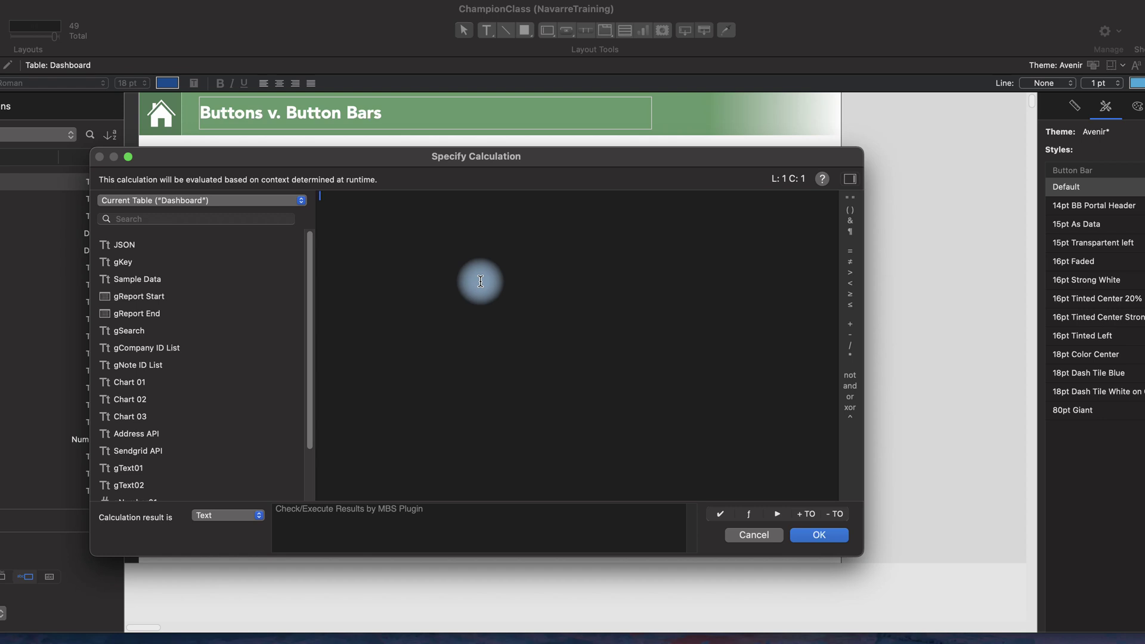
type("test")
key("Return")
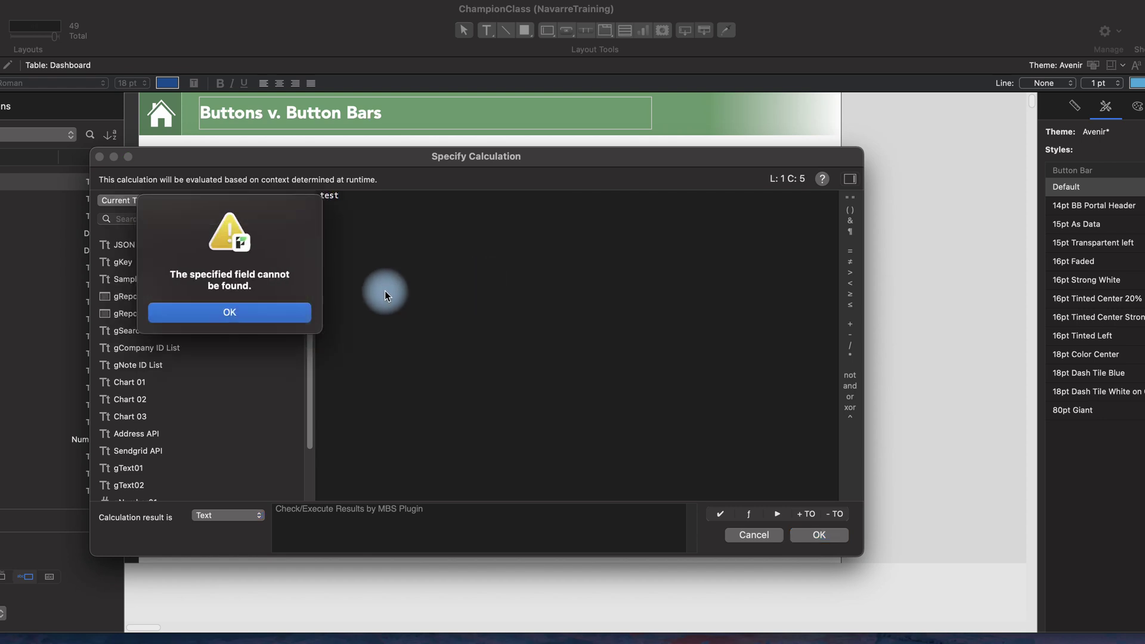
left_click(215, 312)
type("1234")
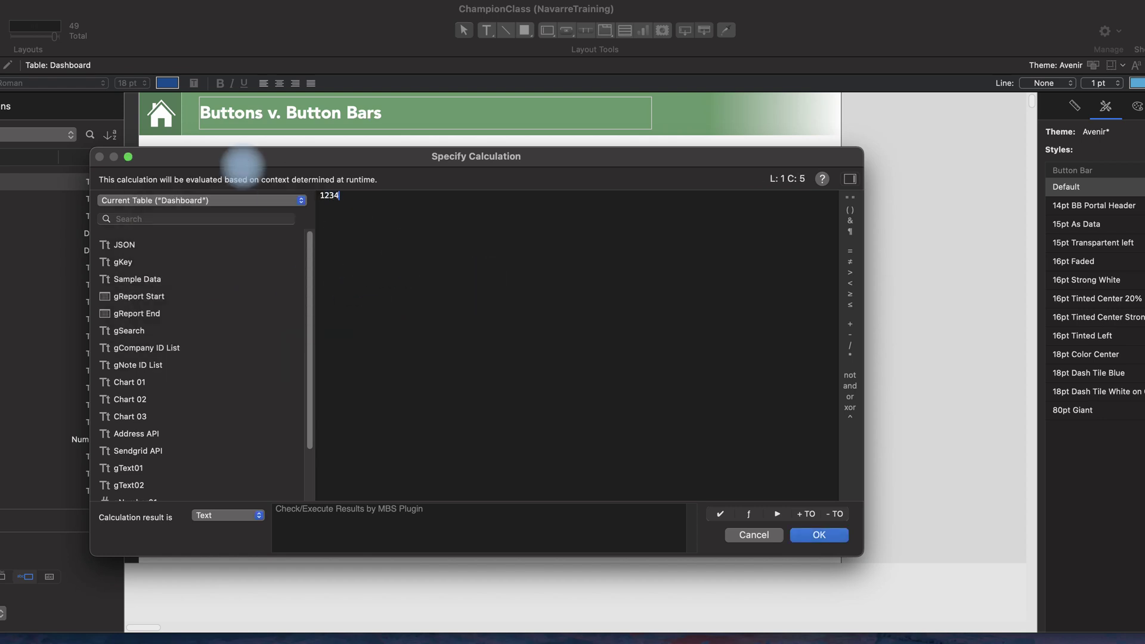
type("56.45")
key("Return")
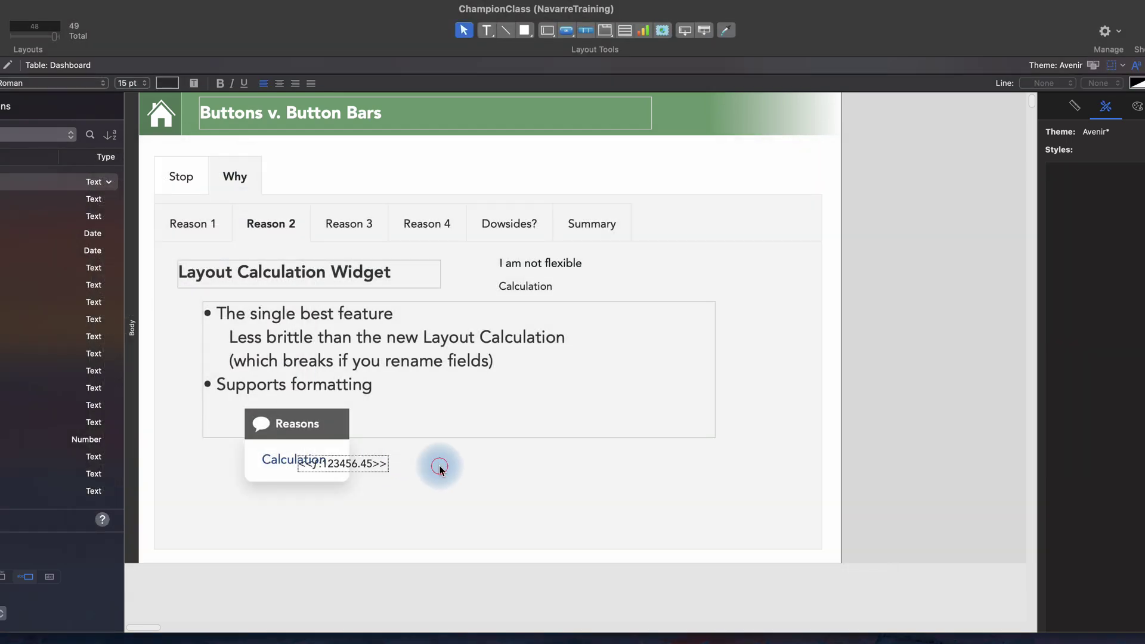
Step: Place the calculation right of the Calculation button and show the Inspector's Data settings
left_click_drag(399, 460, 478, 465)
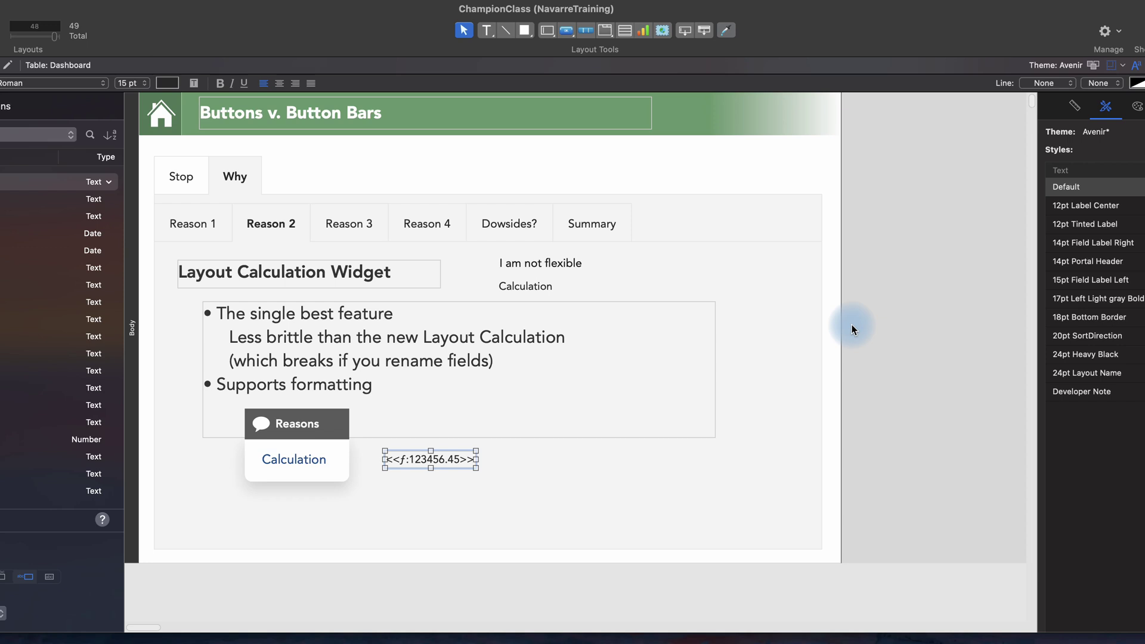
left_click(294, 460)
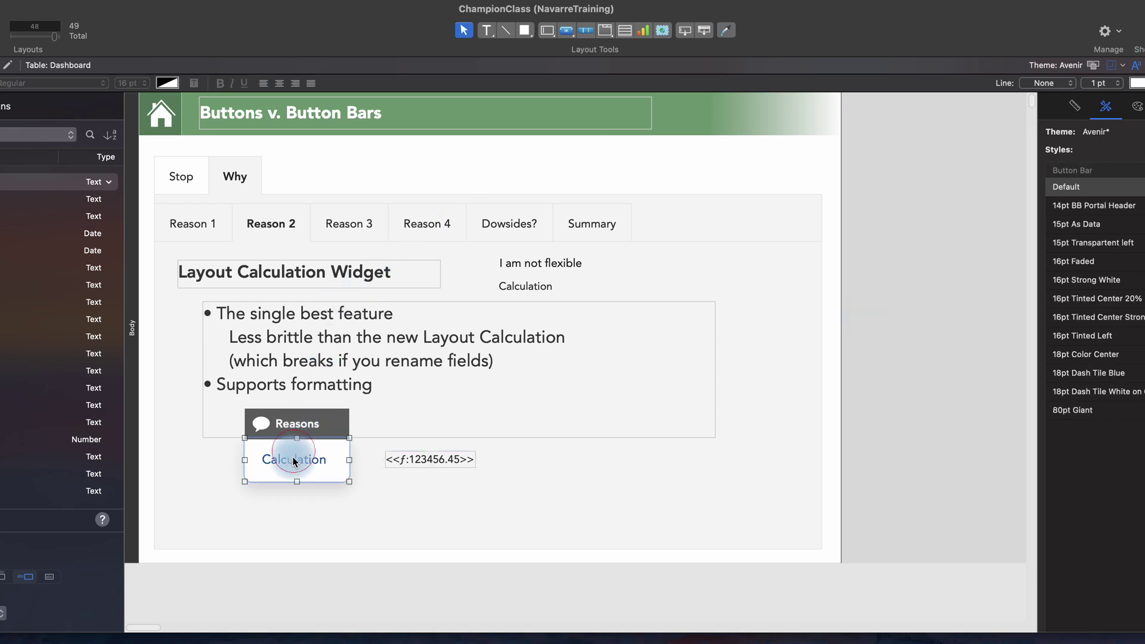
left_click(1137, 107)
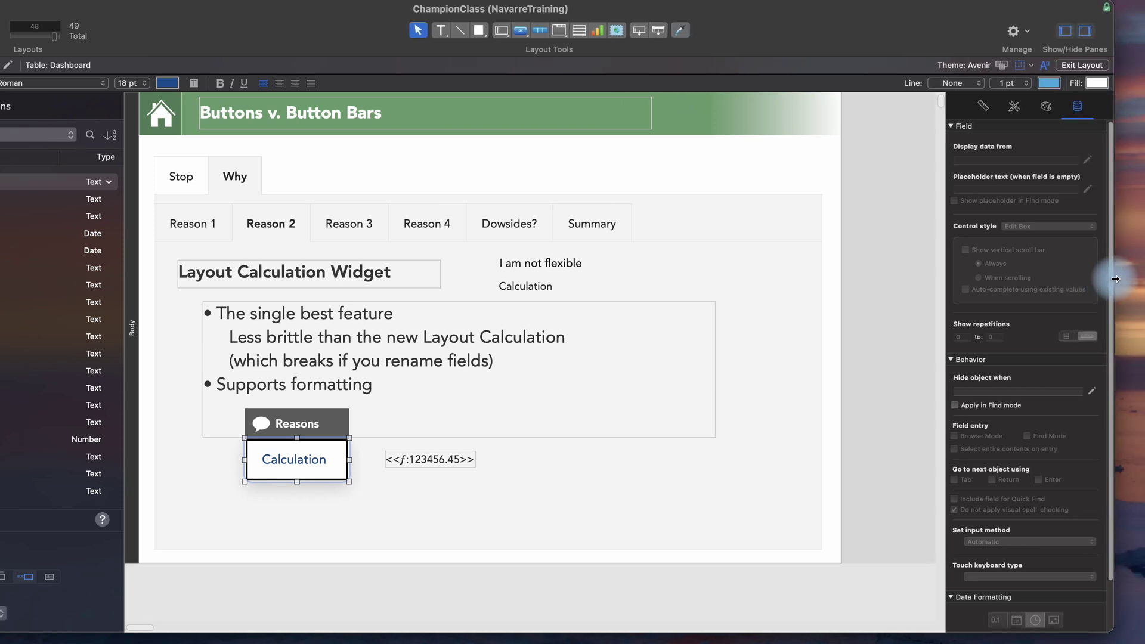
Step: Widen the 123456.45 layout calculation to 159 pt and format it as Number > Currency
scroll(1002, 488, "down", 2)
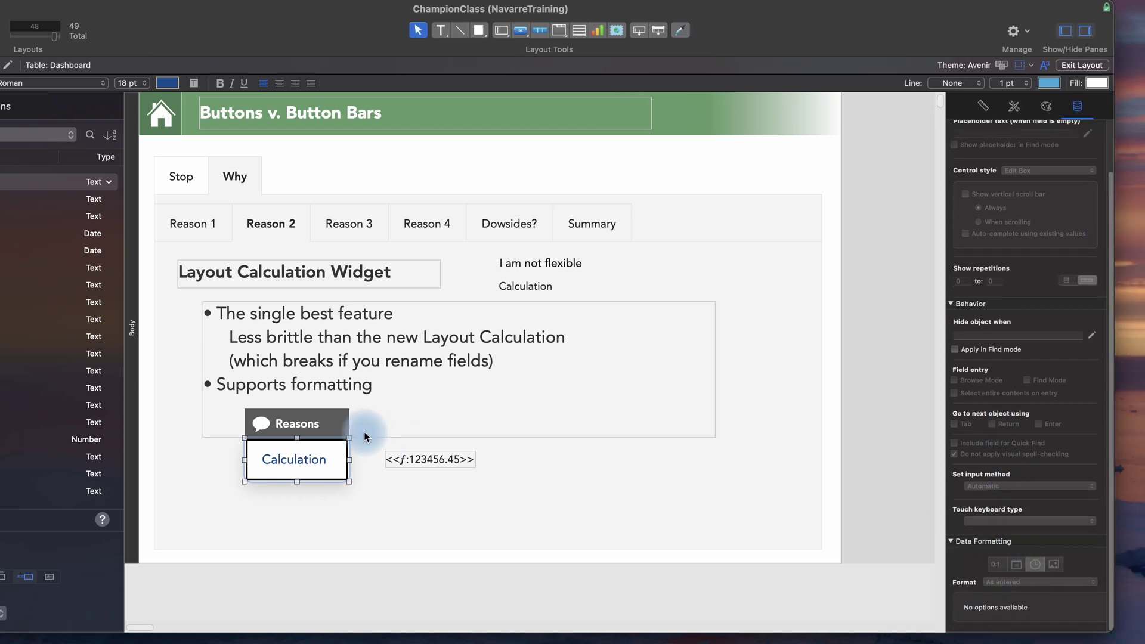
left_click(448, 463)
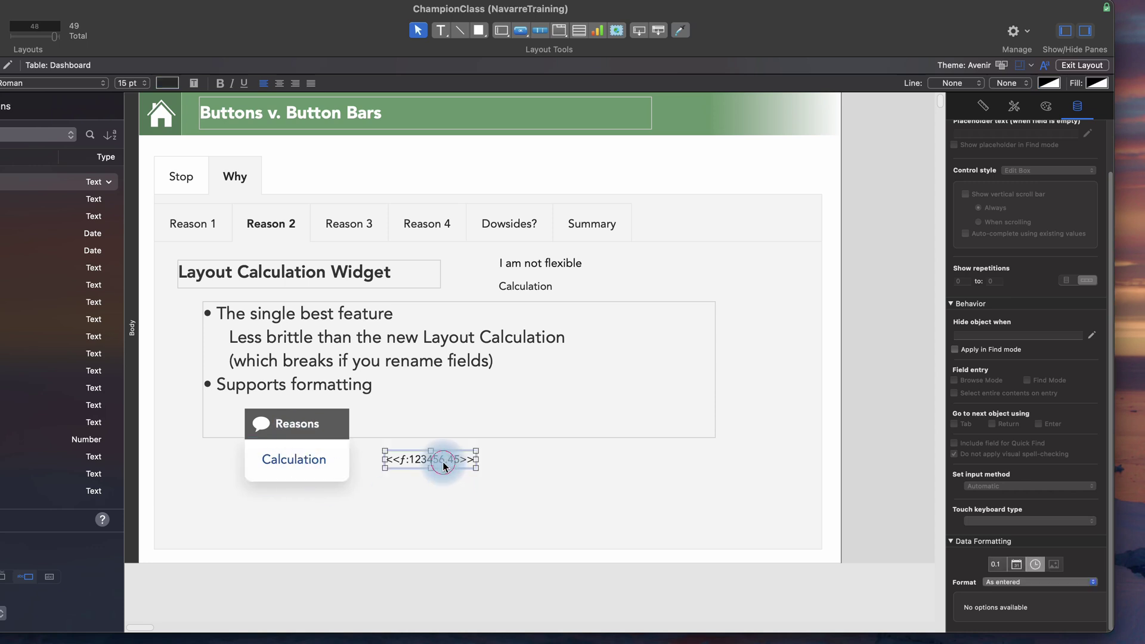
left_click_drag(476, 460, 502, 459)
left_click(1052, 582)
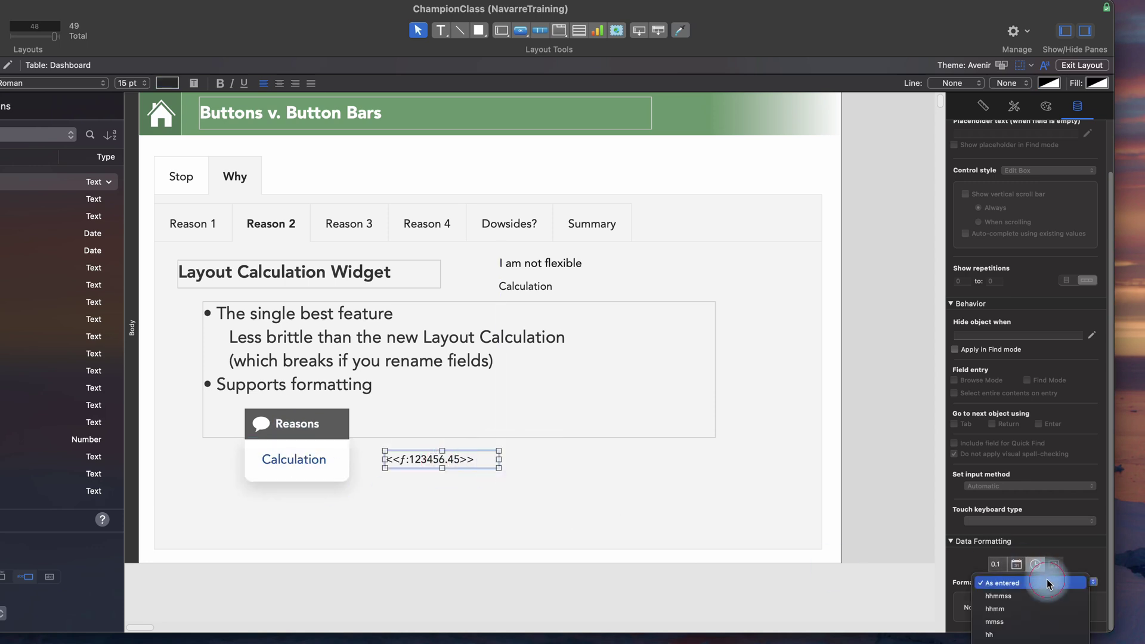
left_click(996, 565)
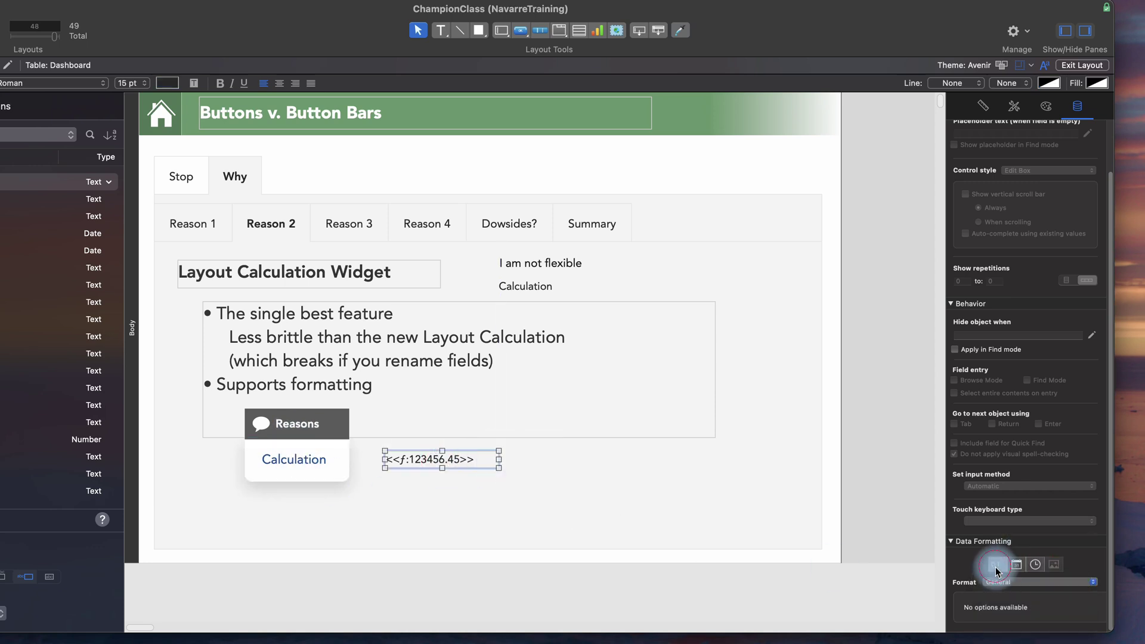
left_click(1026, 584)
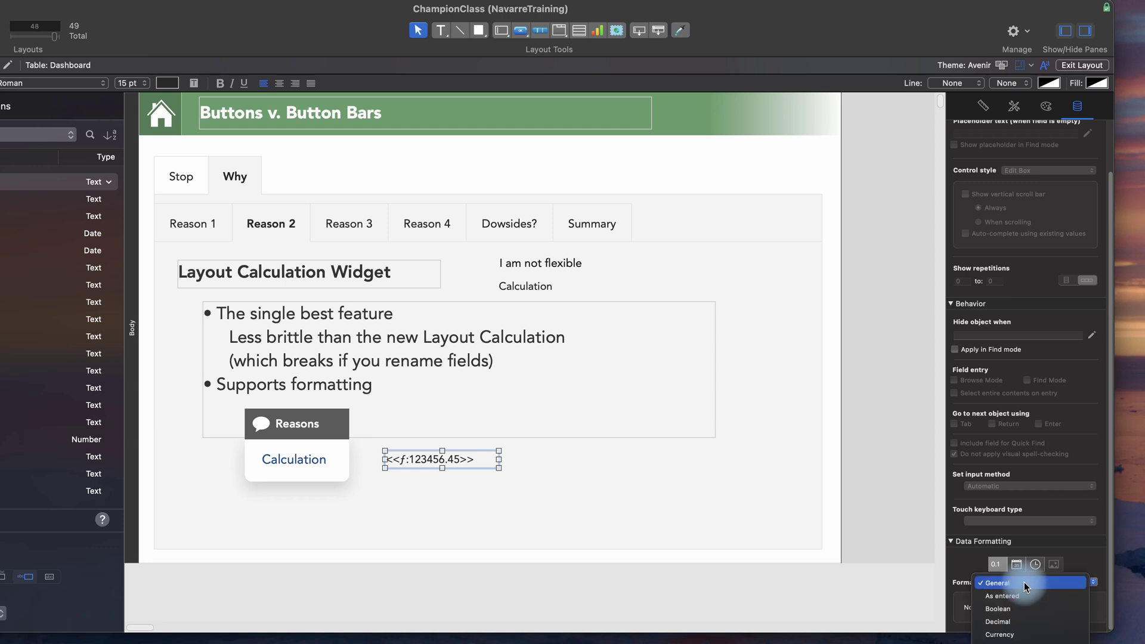
left_click(1014, 635)
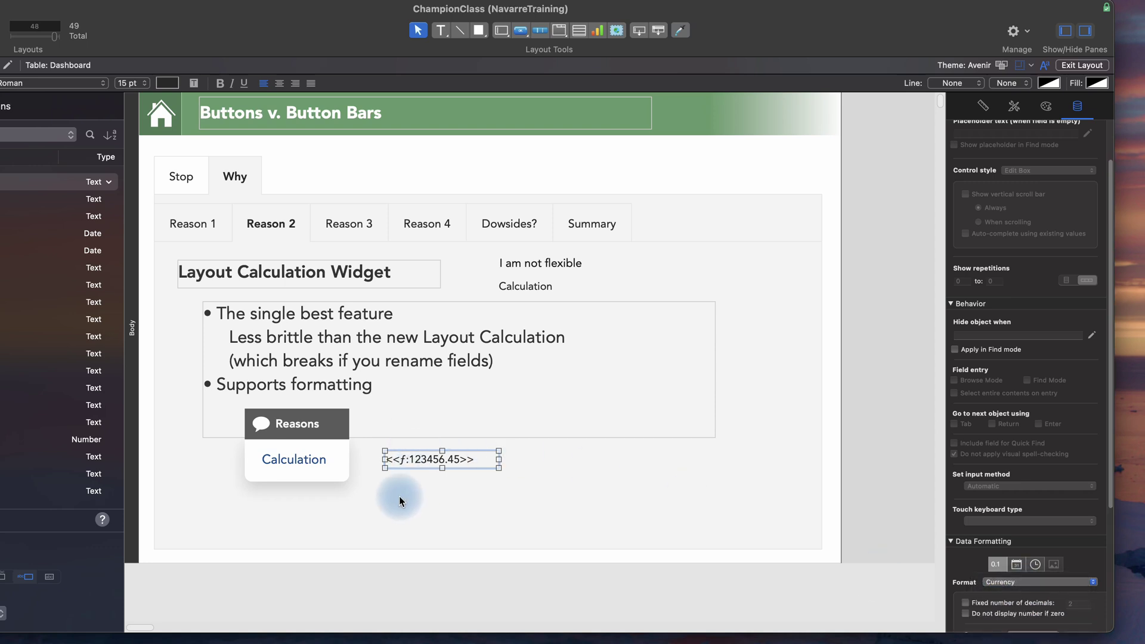
Step: Return to Browse mode and view $123456.45 on the Reason 2 panel
key("super+b")
left_click(225, 156)
left_click(256, 207)
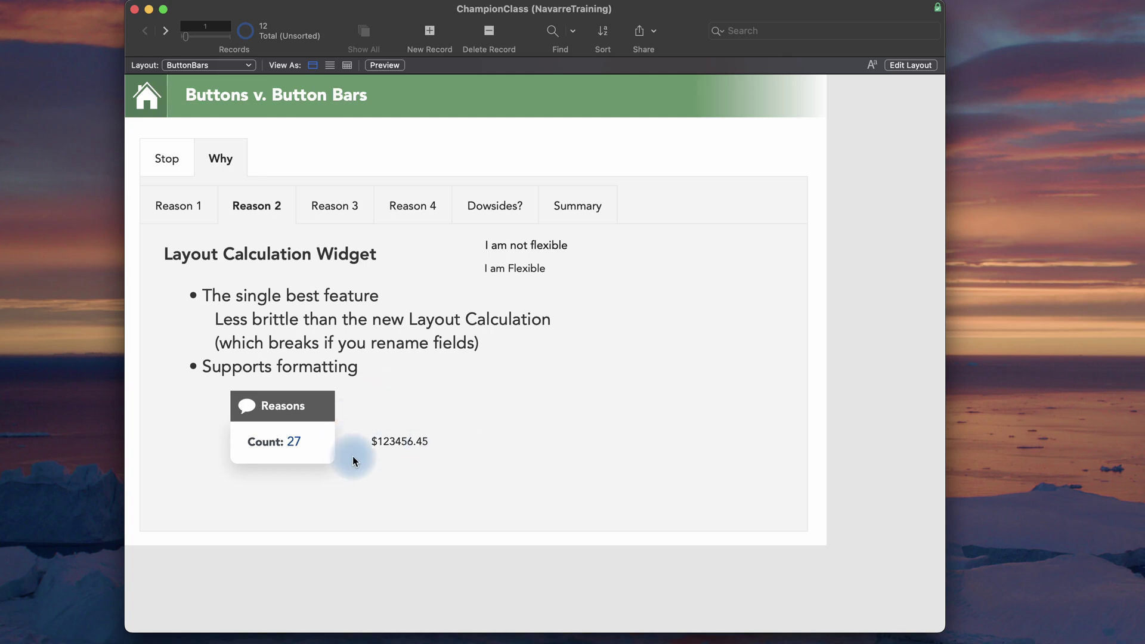
Step: Open the Reason 3 'Future-proof' panel
left_click(333, 200)
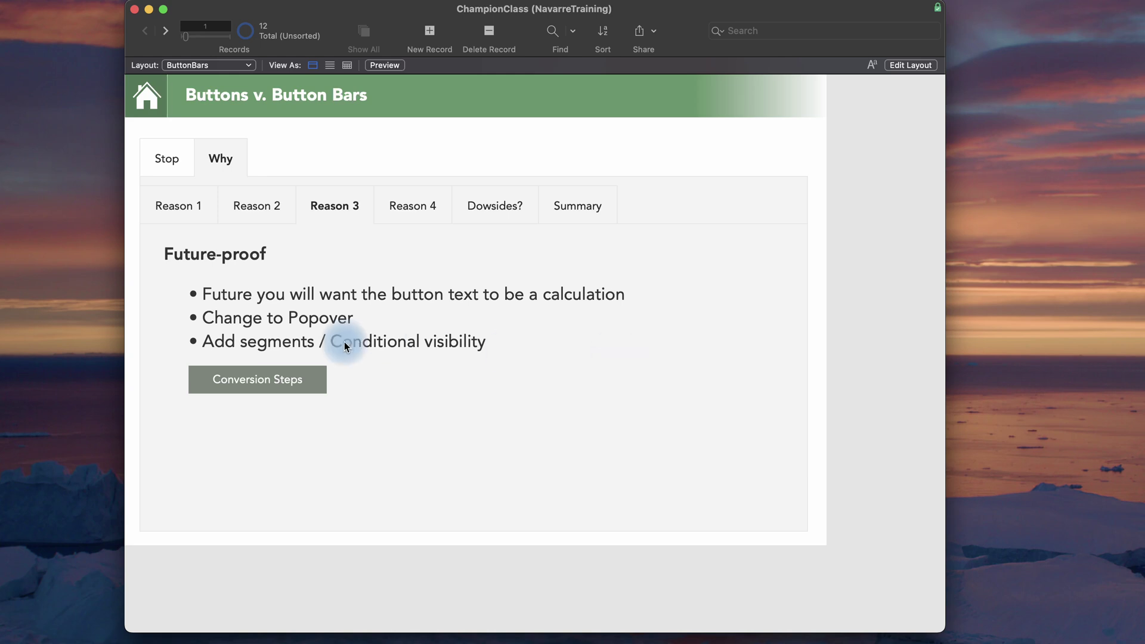
left_click(306, 376)
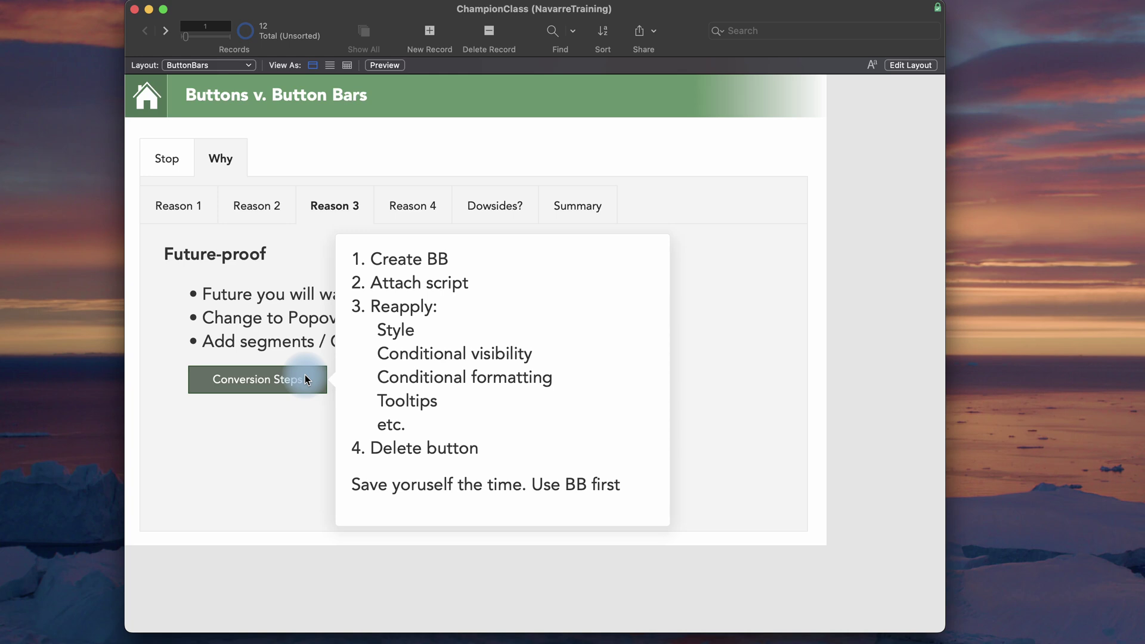
Step: Close the conversion steps popover and open the Reason 4 'Themes and Styles' panel
left_click(390, 184)
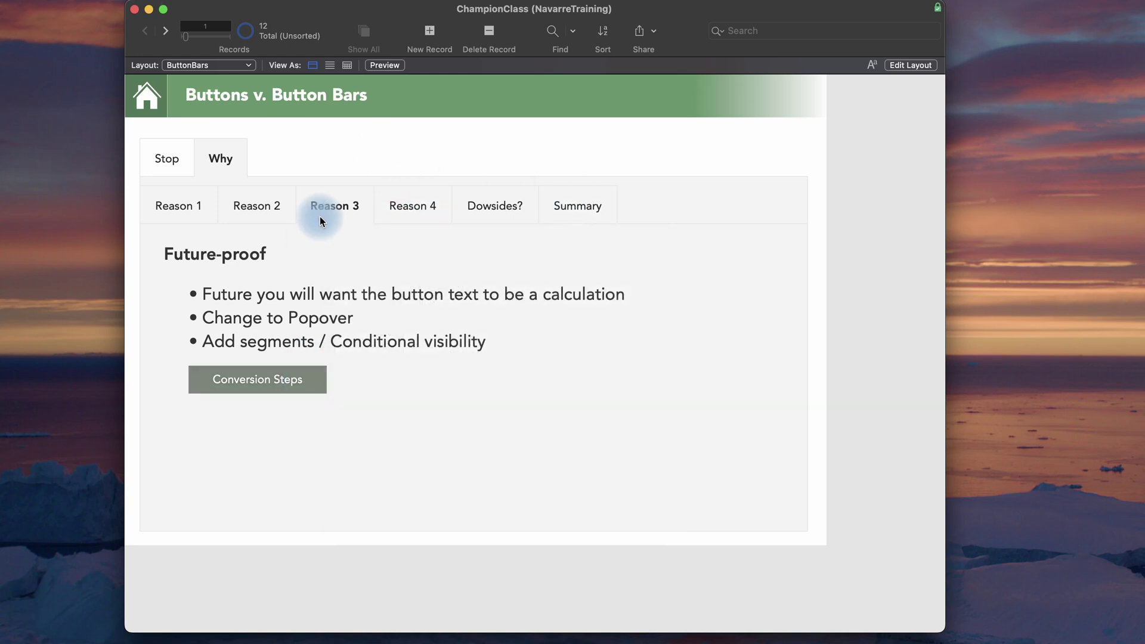
left_click(396, 205)
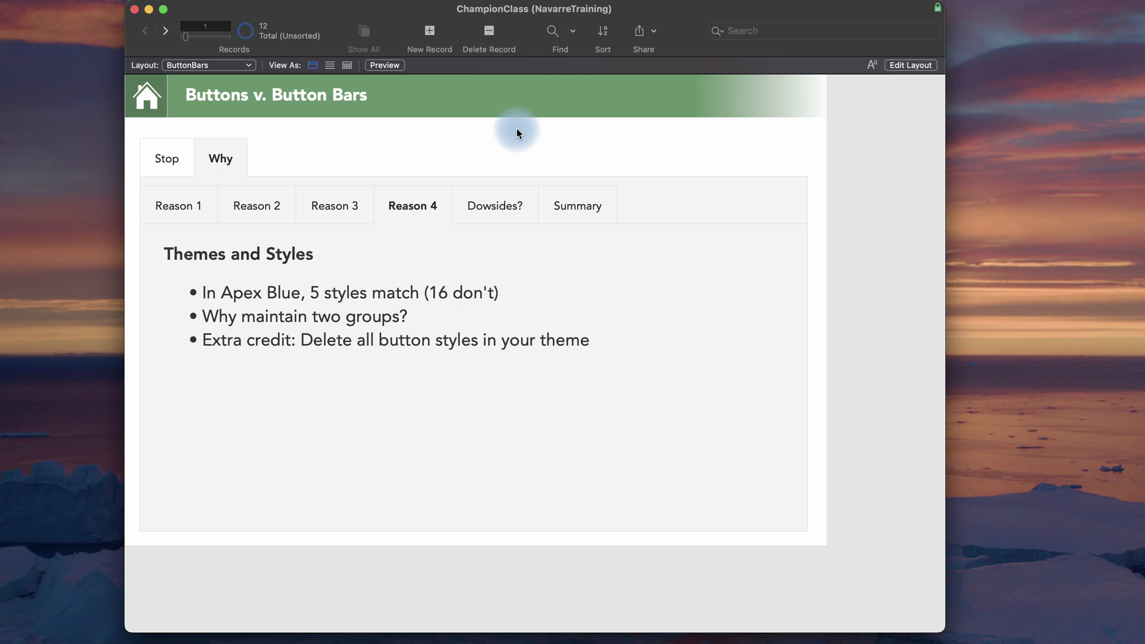
Step: In Layout mode, draw a plain 'test' button below the Reason 4 bullets and check its styles
key("super+l")
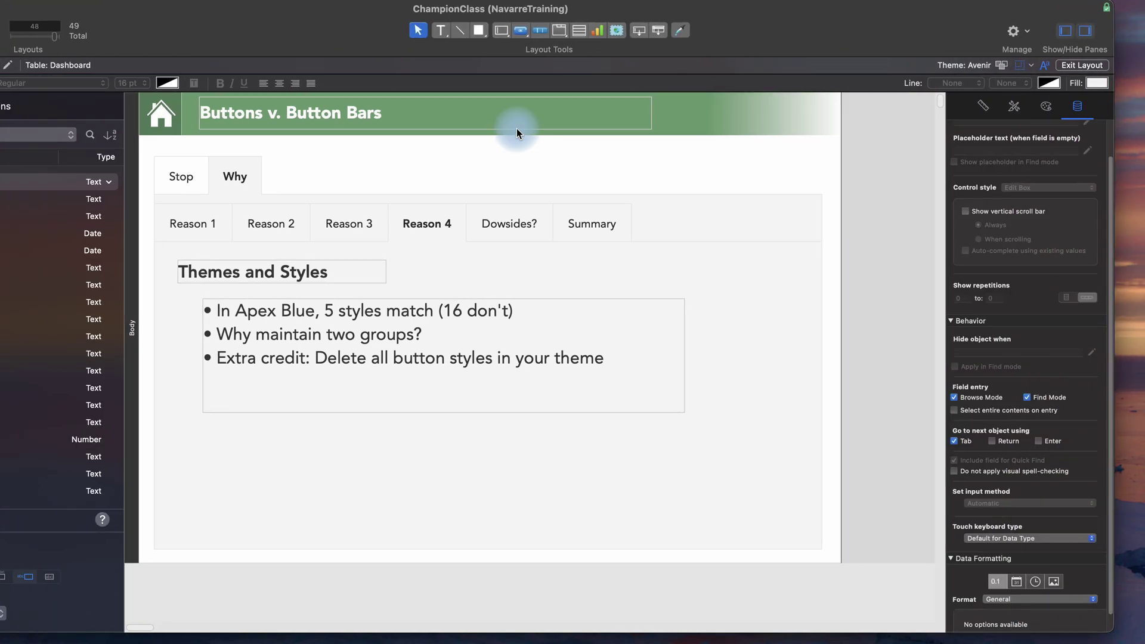
left_click(524, 31)
left_click_drag(245, 438, 373, 474)
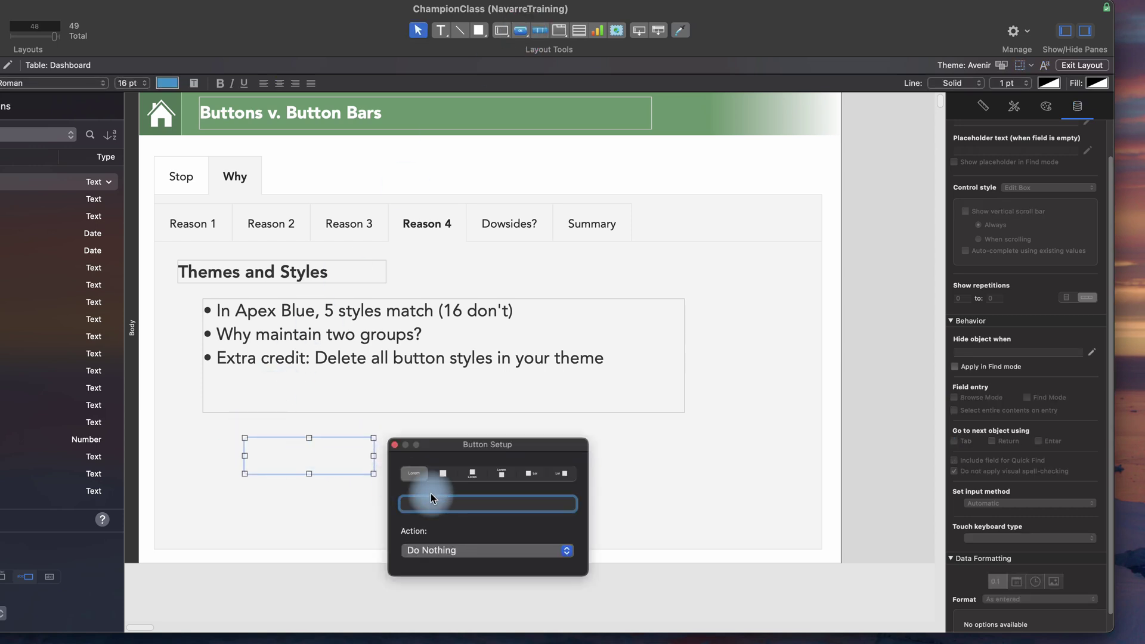
type("test")
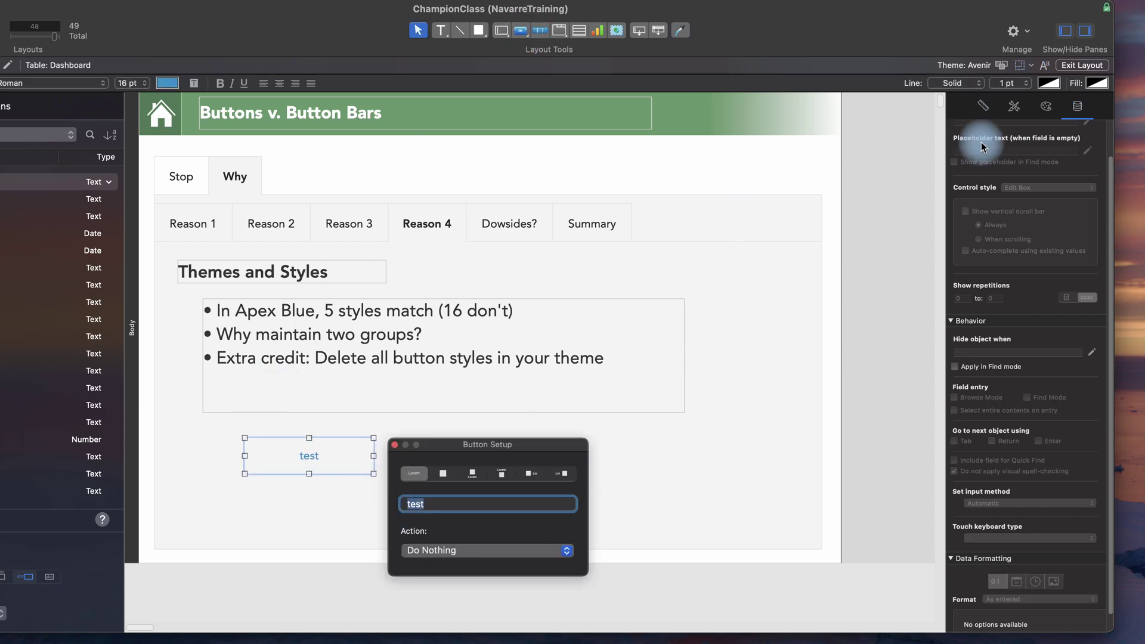
left_click(1013, 113)
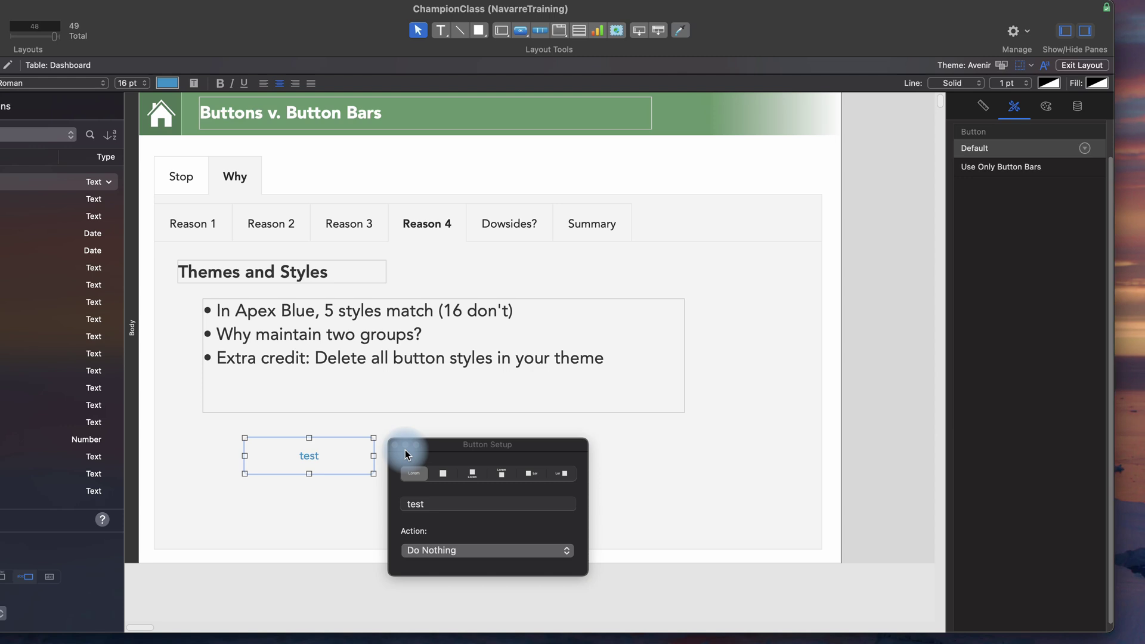
Step: Close Button Setup, return to Browse mode, and step through Why, Reason 4, Dowsides? to Summary
left_click(405, 449)
key("super+b")
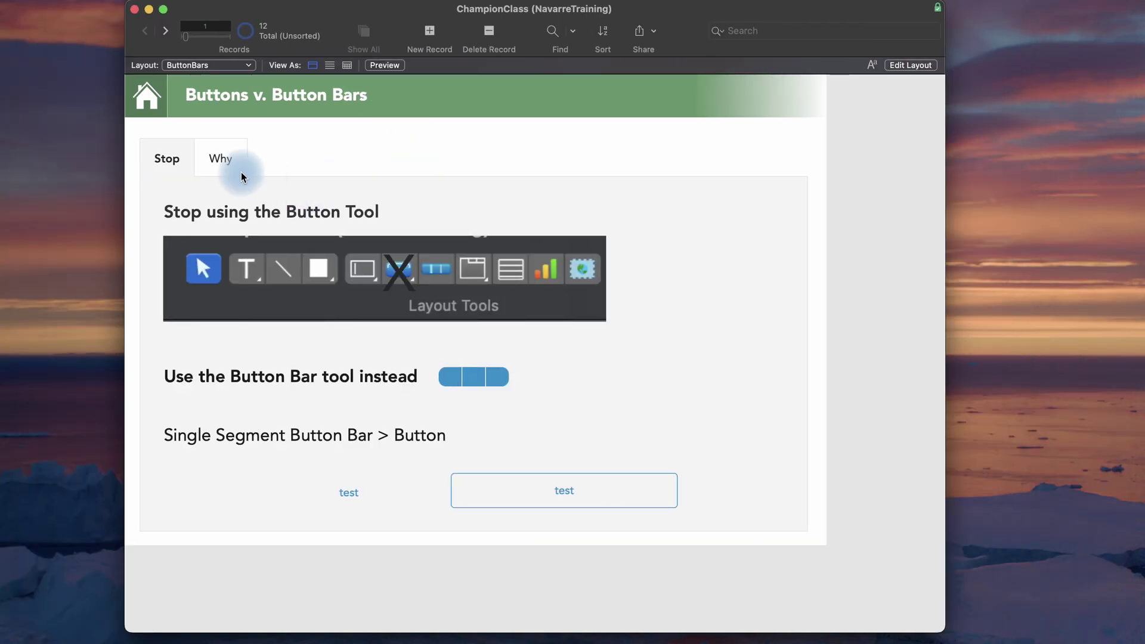
left_click(222, 159)
left_click(412, 206)
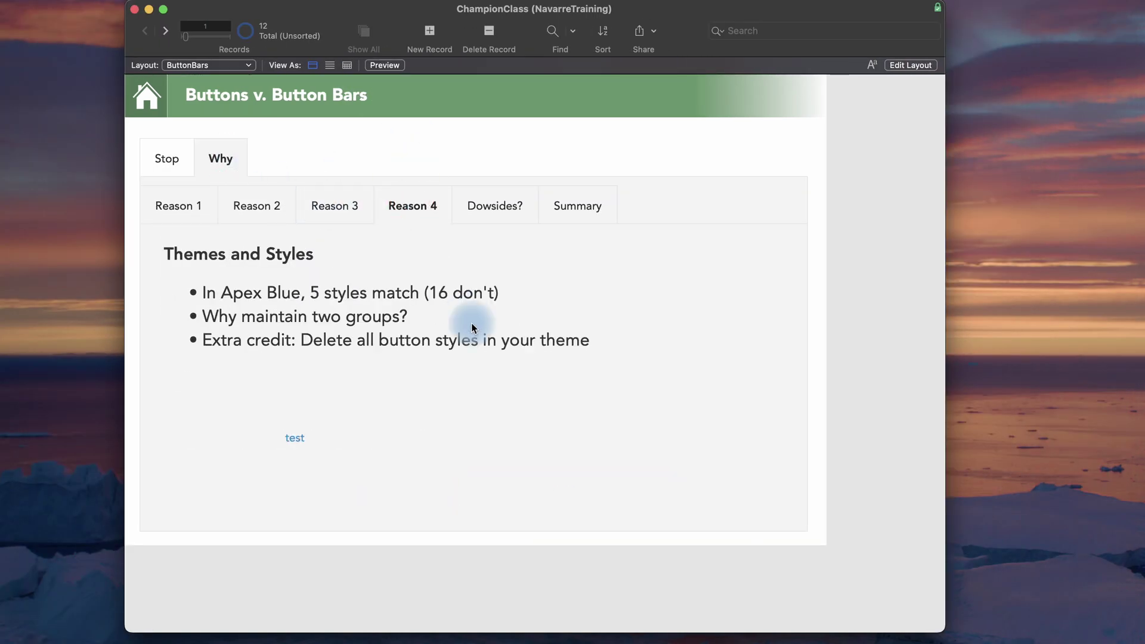
left_click(509, 206)
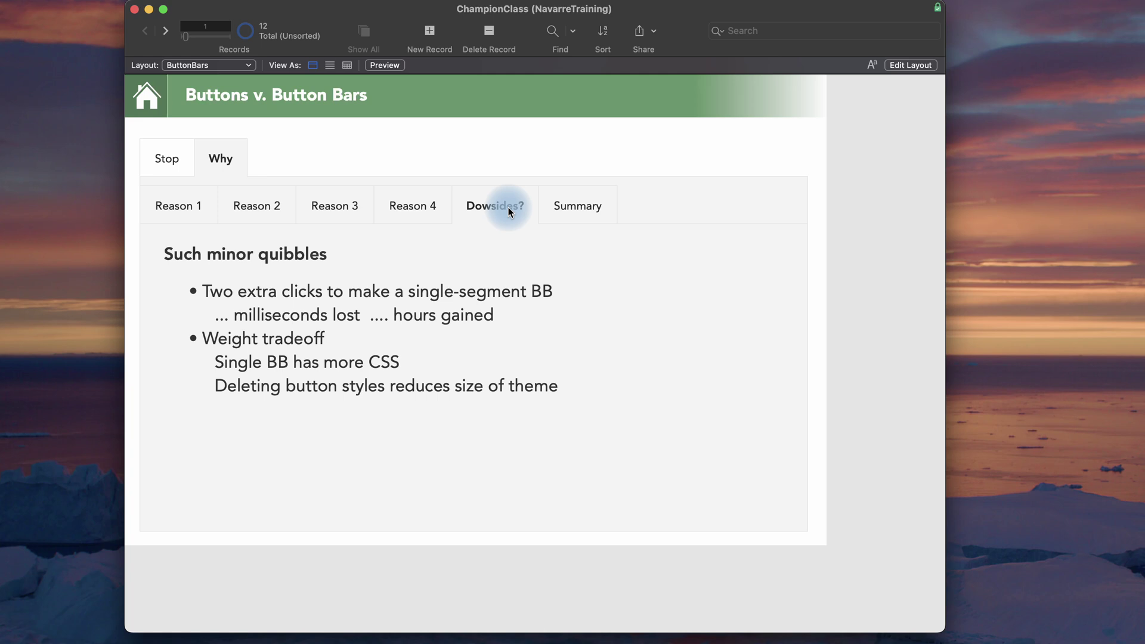
left_click(563, 206)
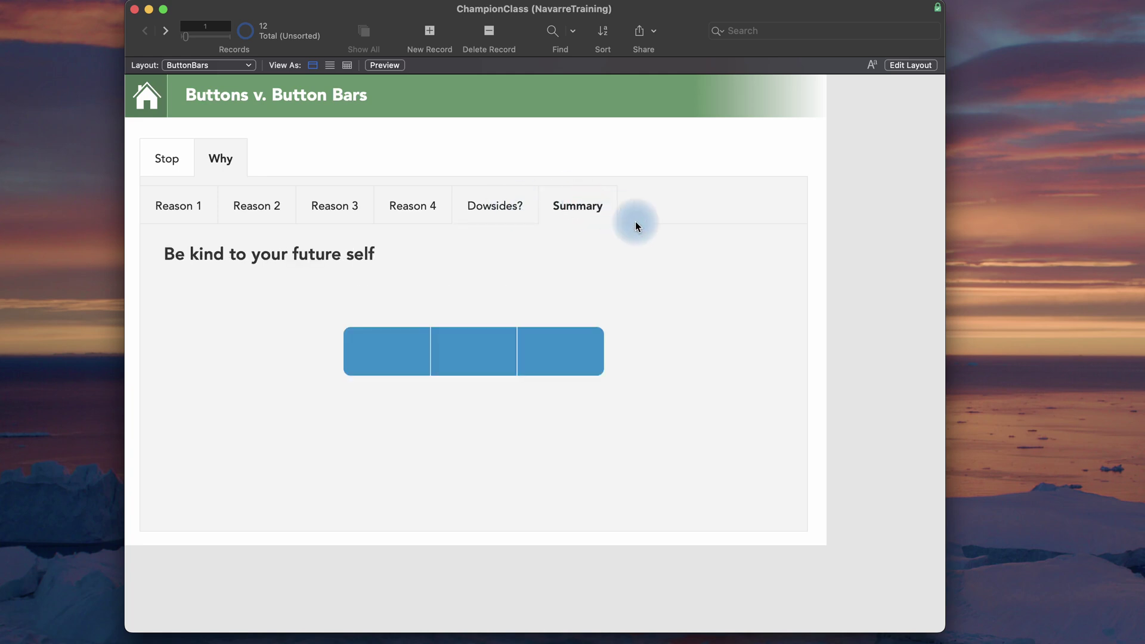